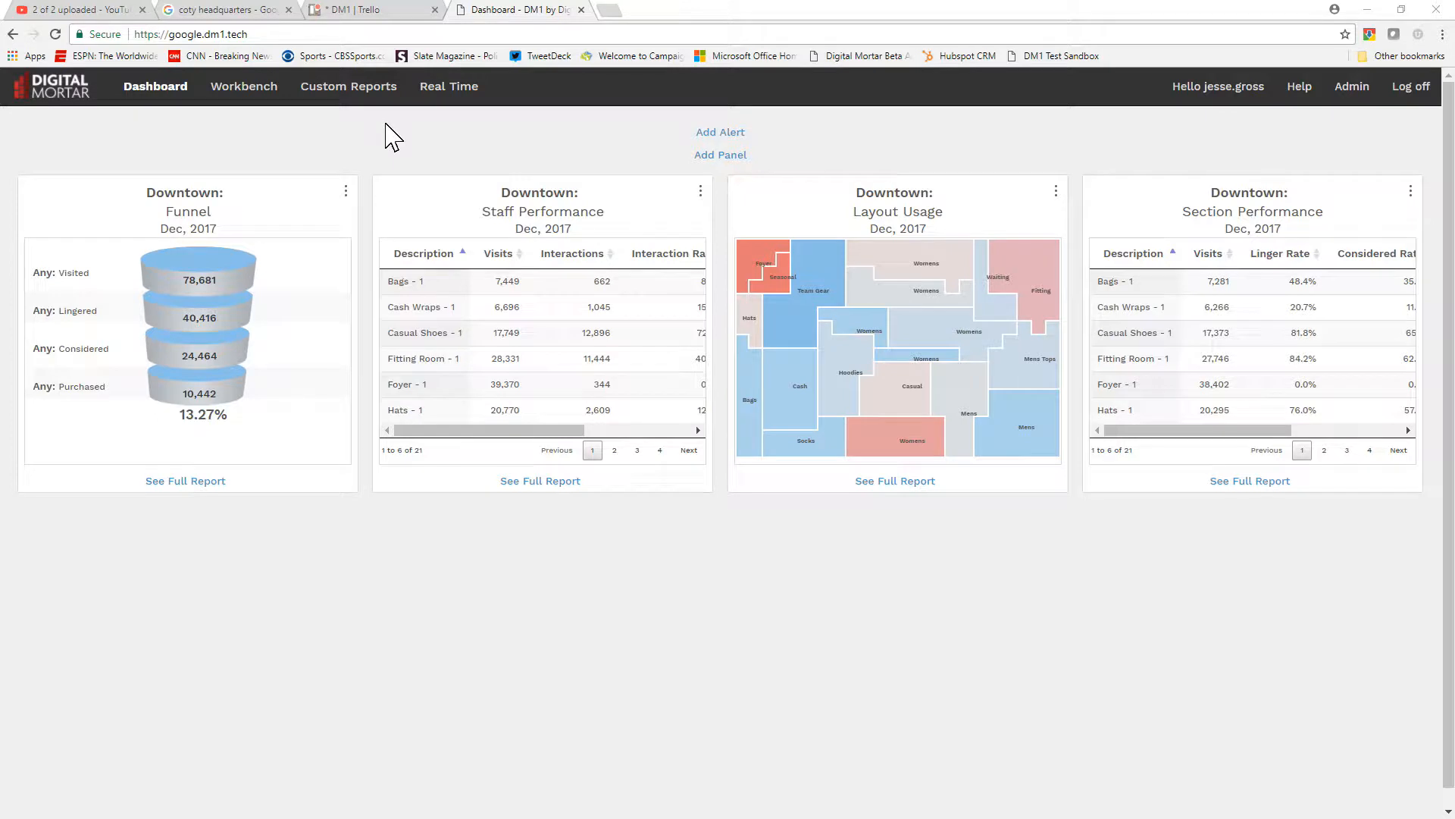
Open the Workbench and set the Union Square layout report's end date to 12/13/2017
click(247, 87)
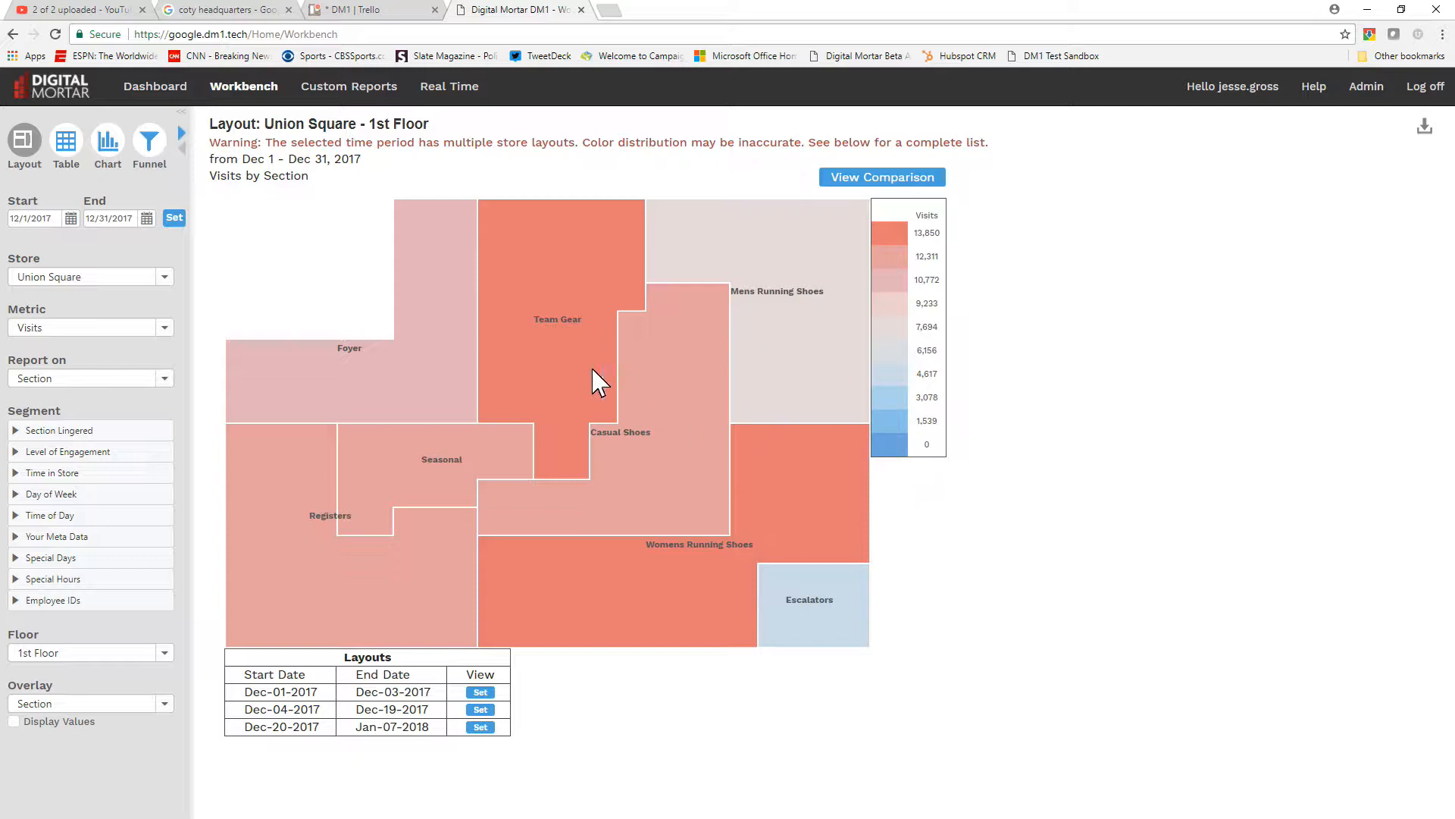
mouse_move(824, 611)
click(146, 217)
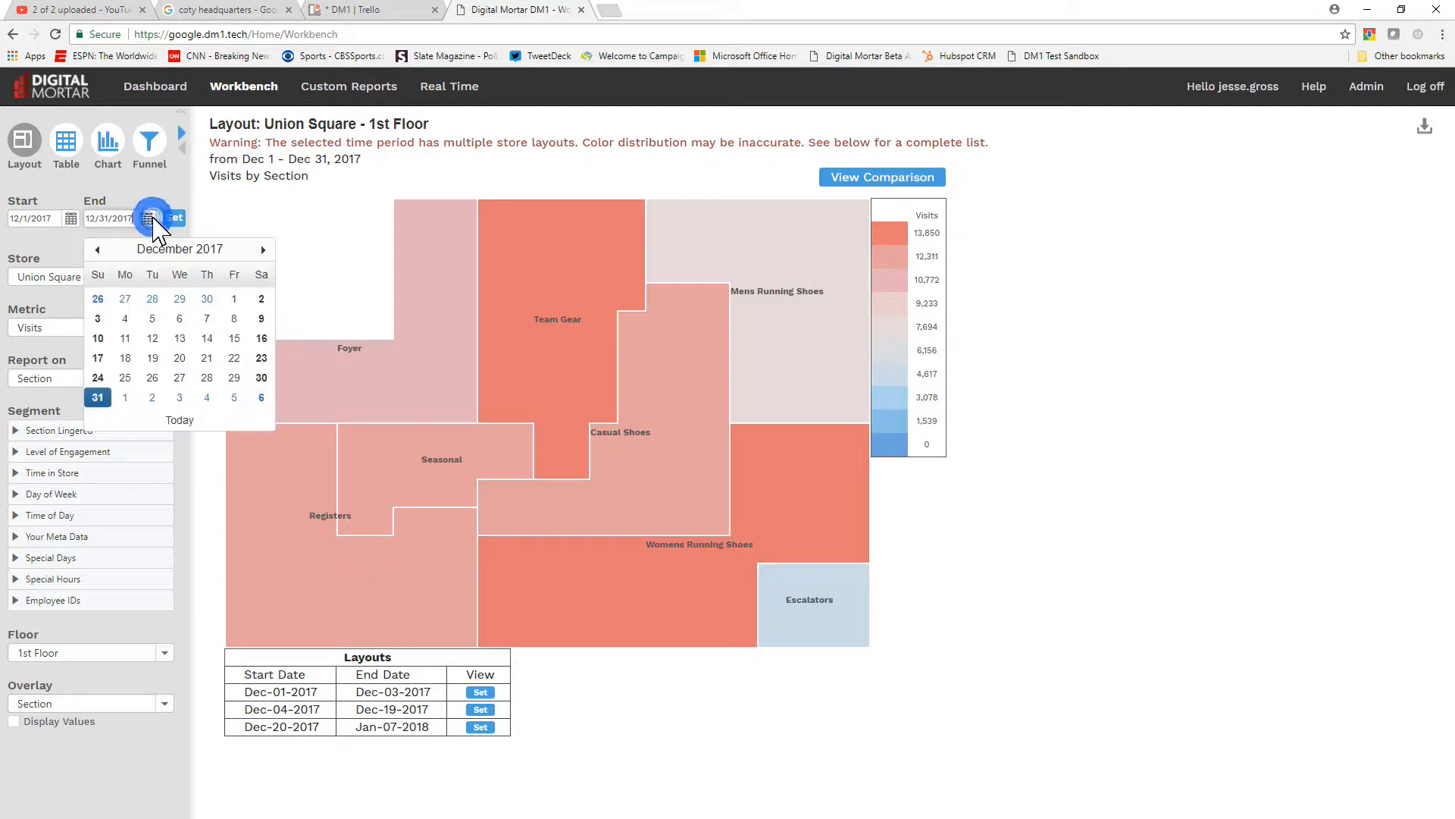
click(179, 338)
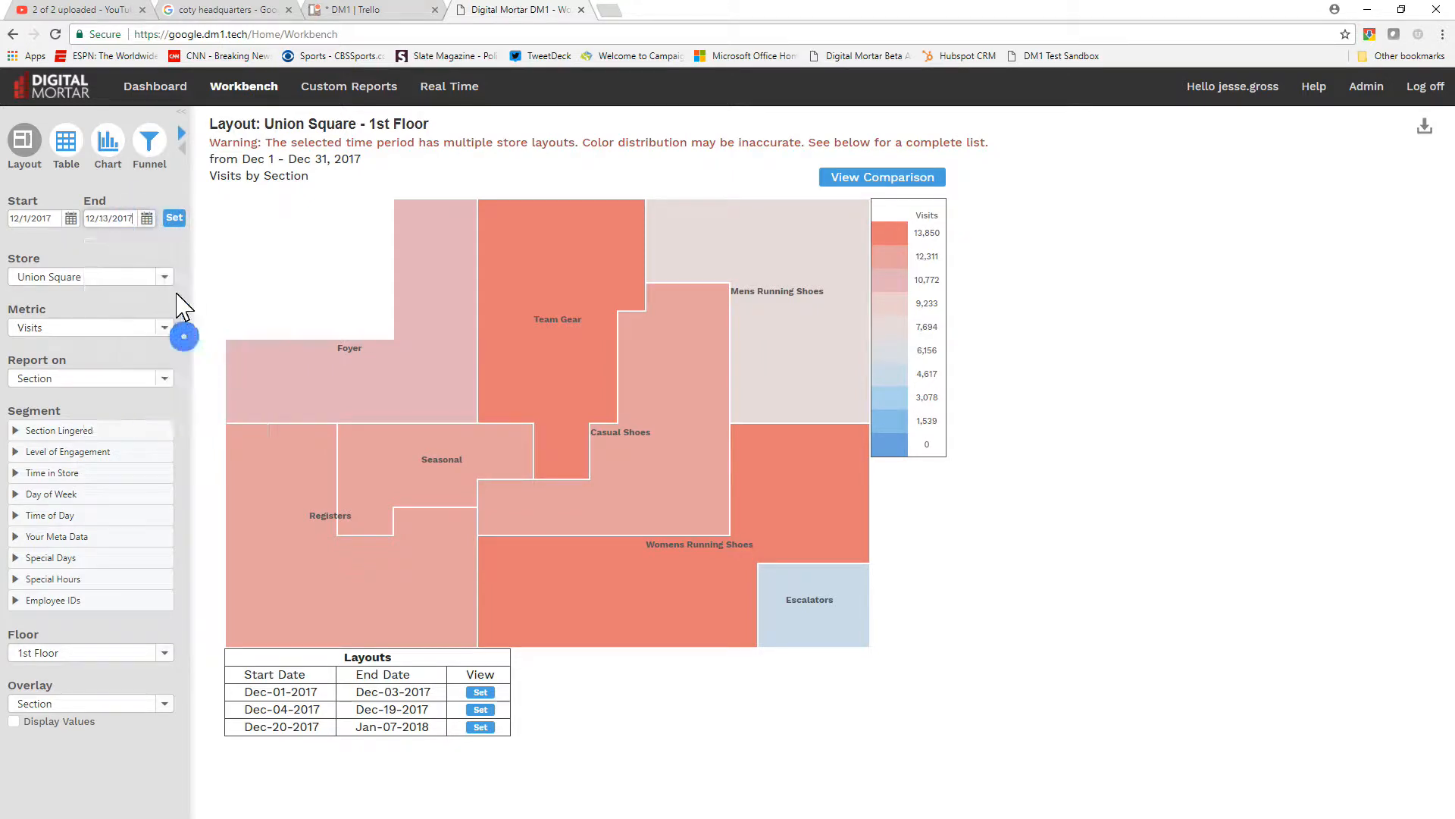
click(174, 219)
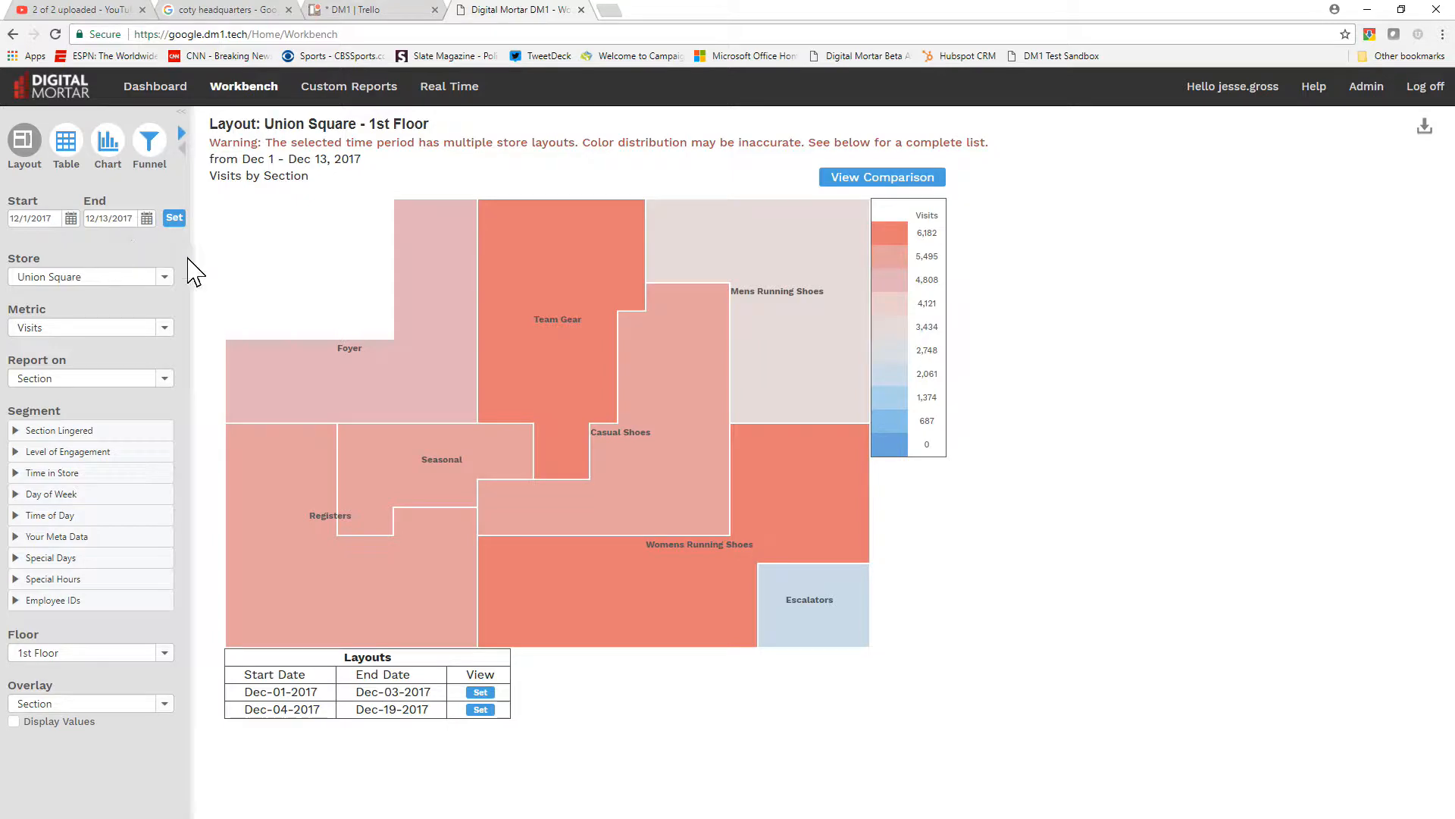
Switch the report to the Downtown store and set its end date to 12/31/2017
click(167, 281)
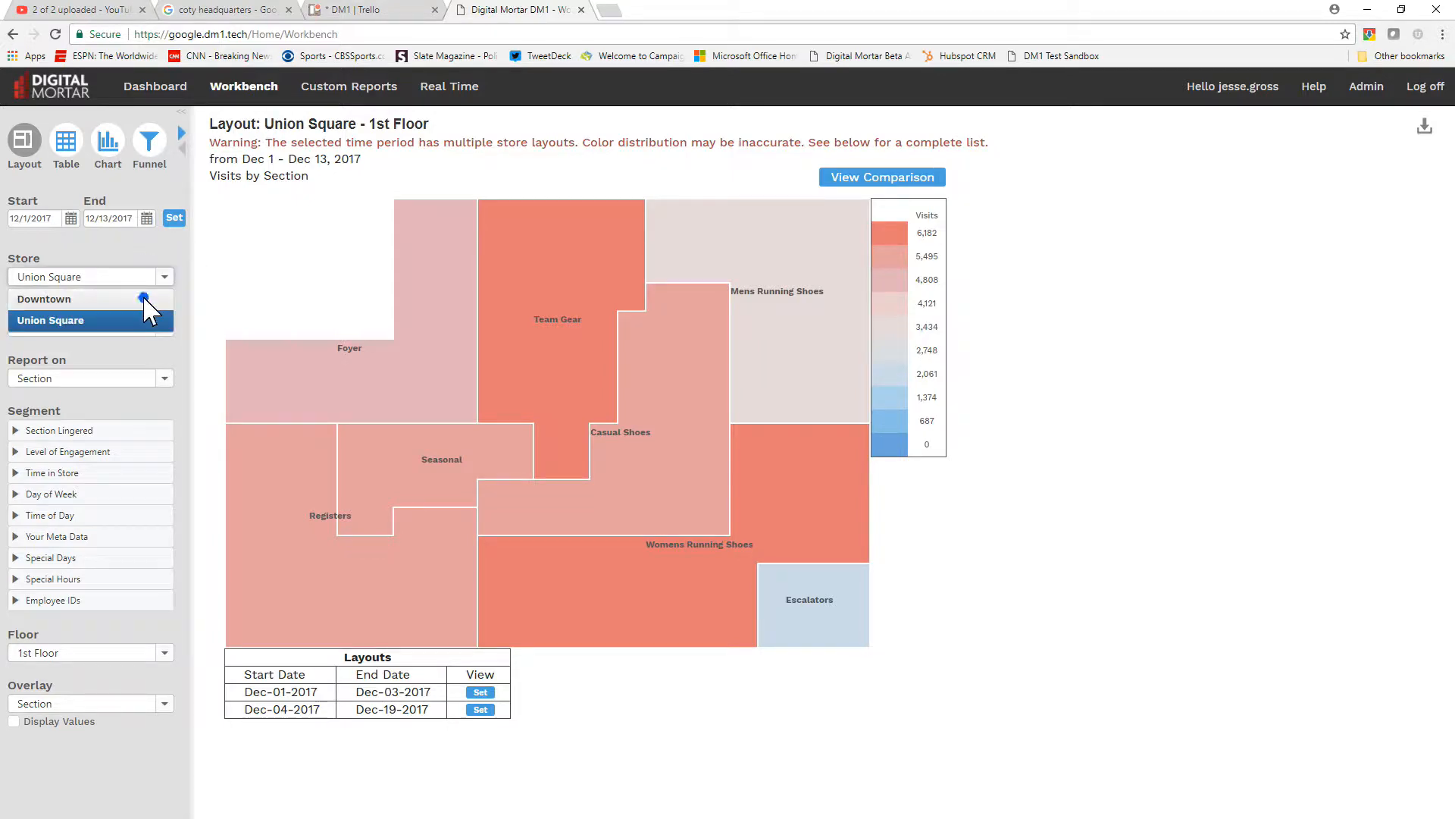
click(144, 298)
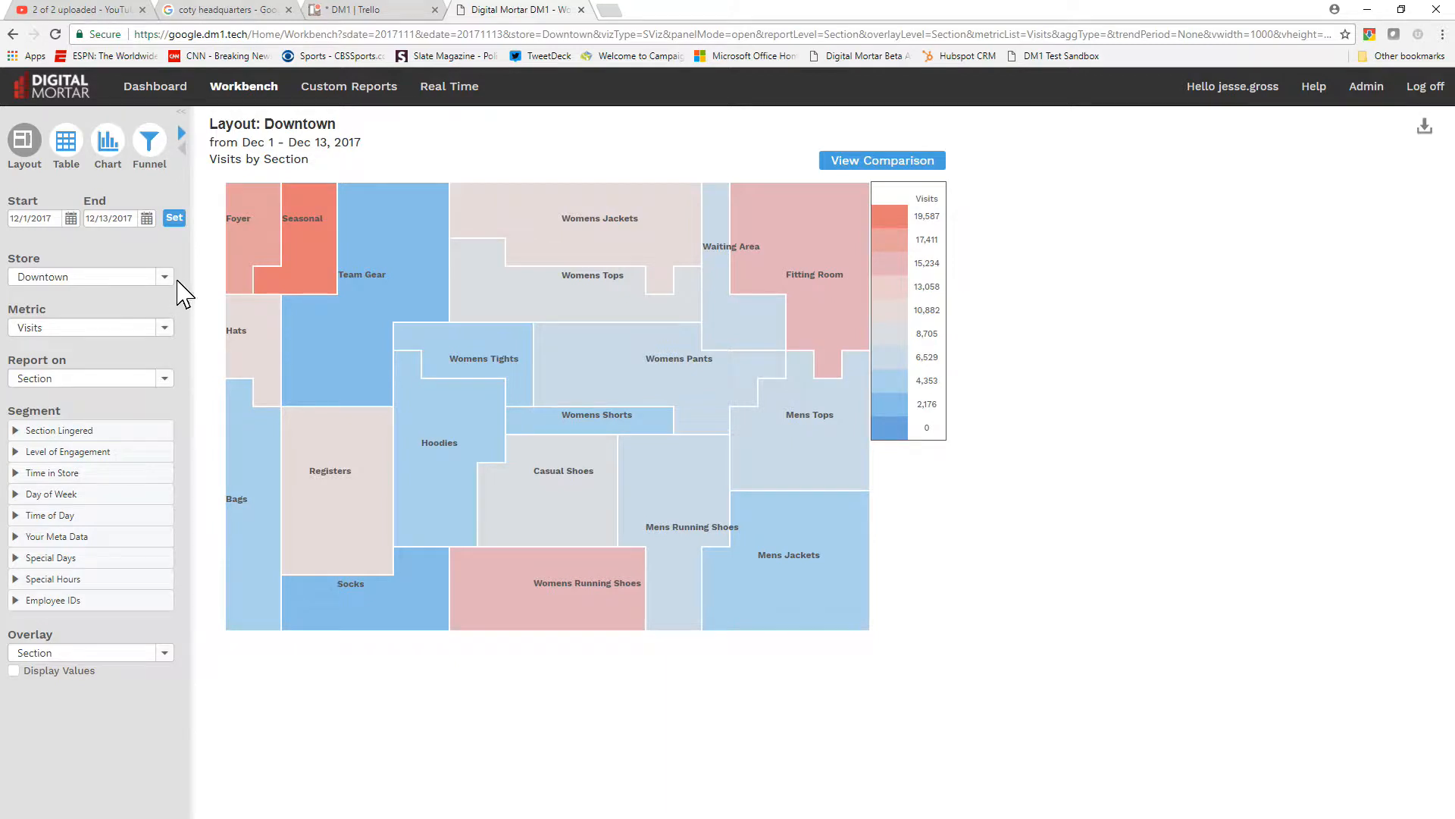
click(146, 218)
click(100, 396)
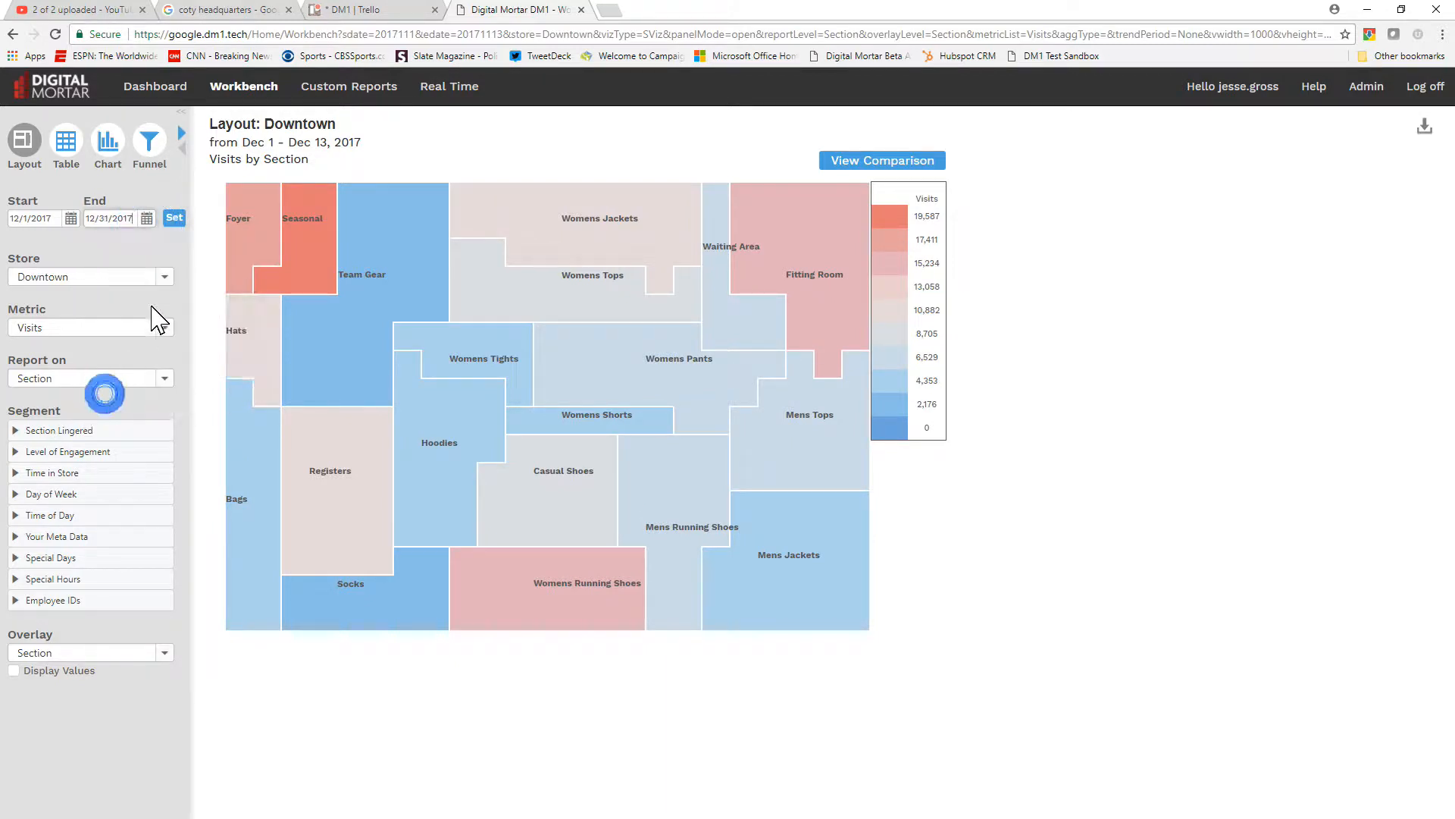
click(173, 218)
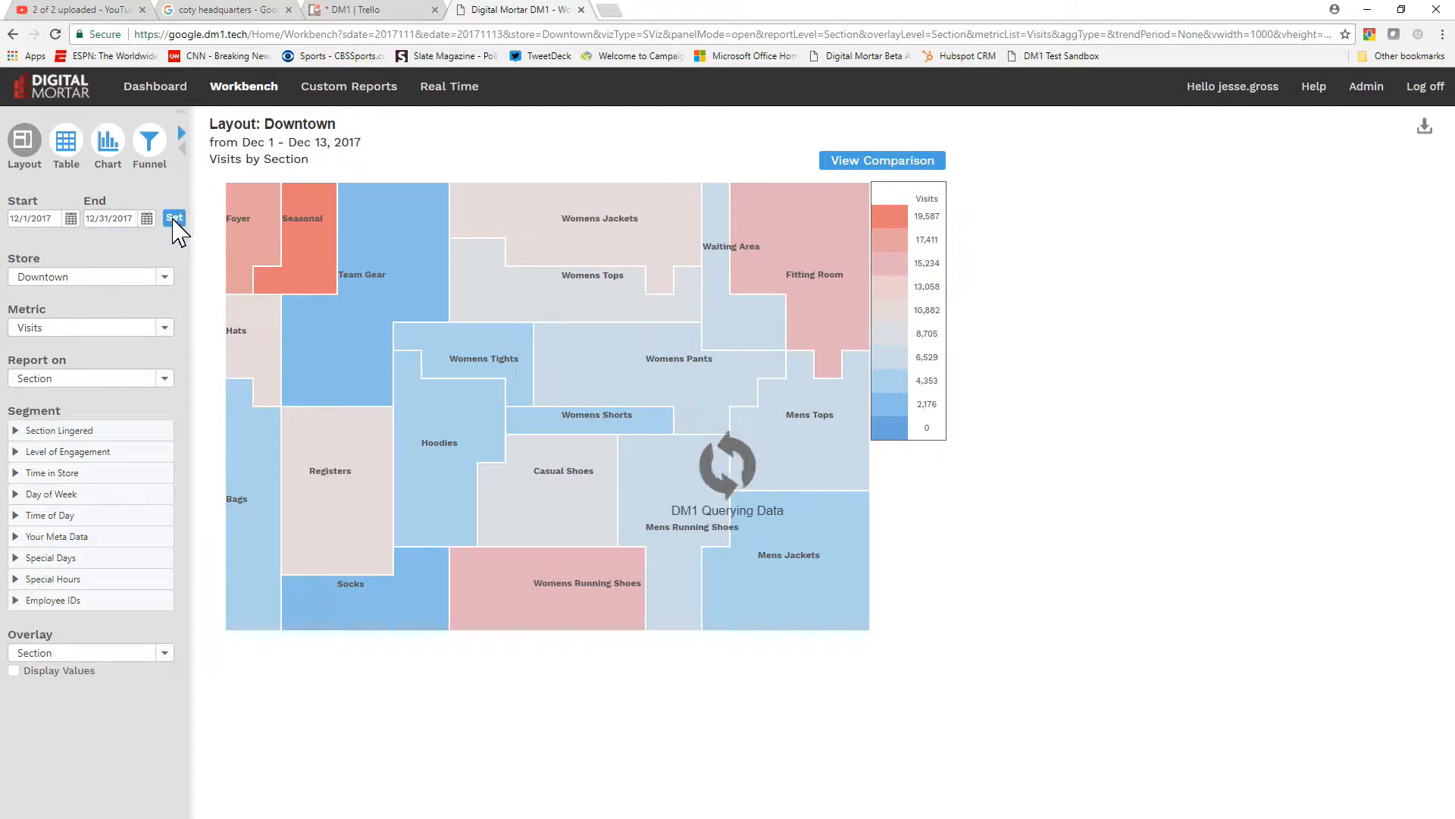
Show Avg Time Spent (sec) on the Downtown layout, and change the metric to Lingers
click(165, 327)
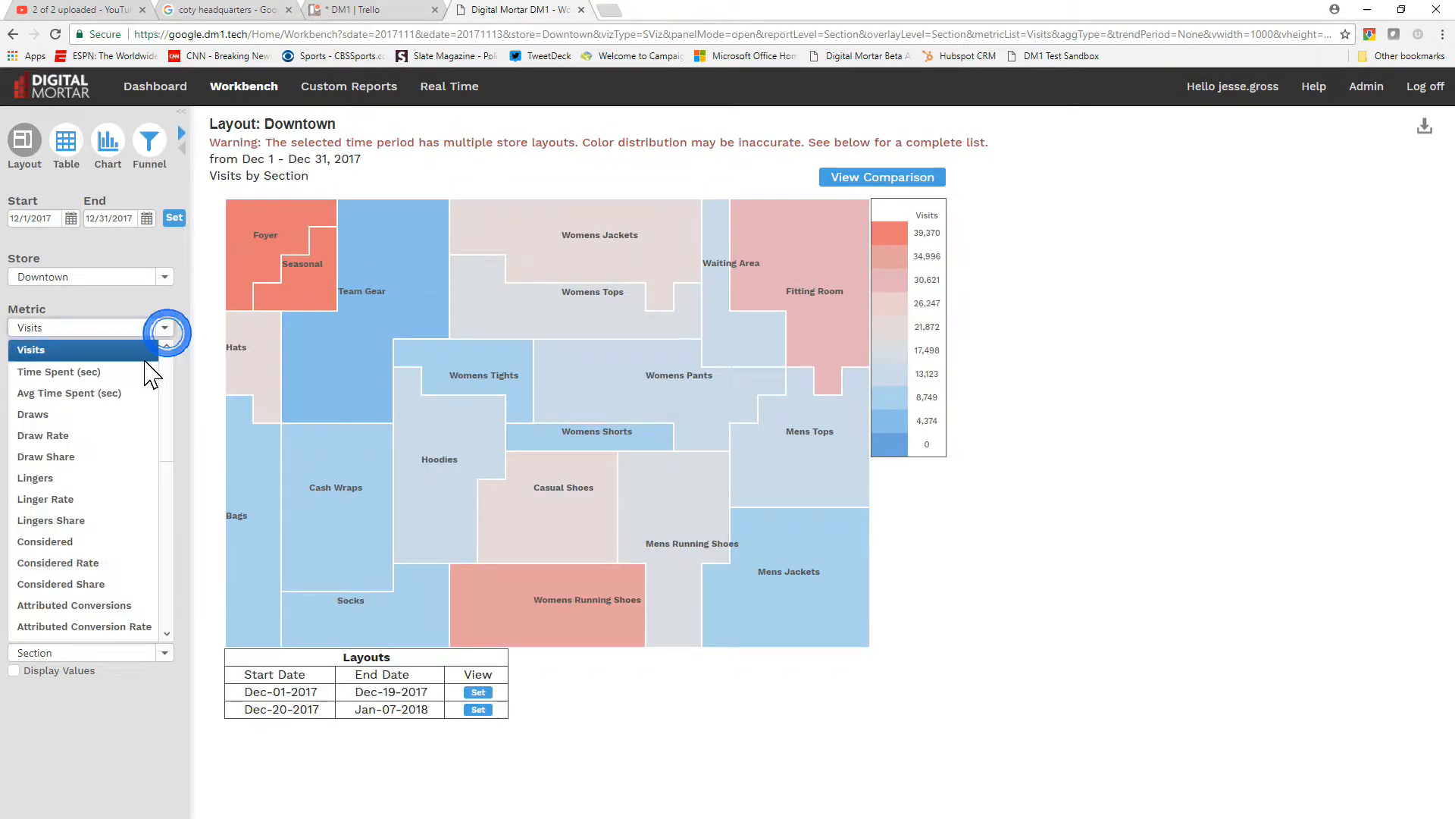
click(129, 388)
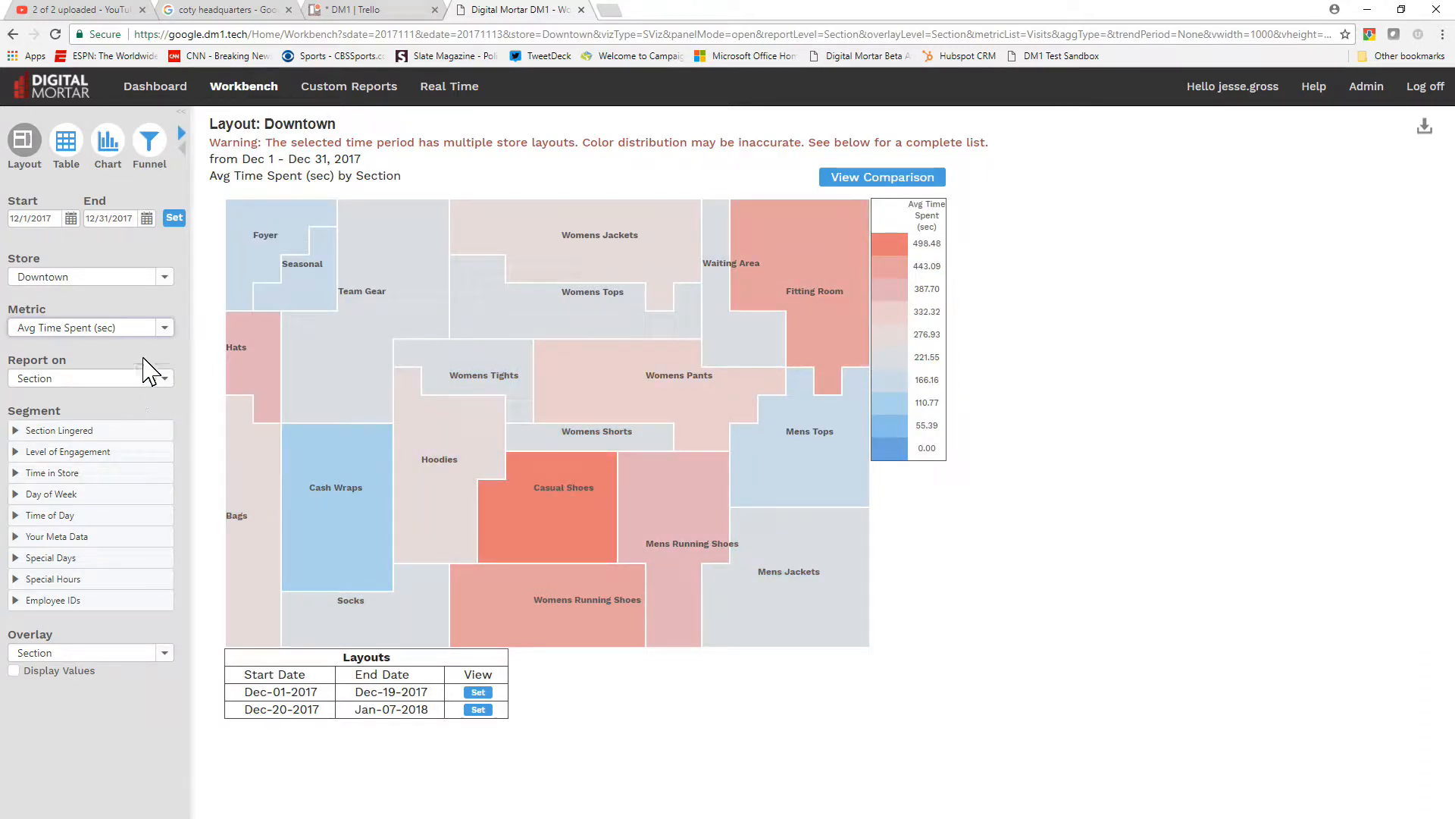
click(163, 328)
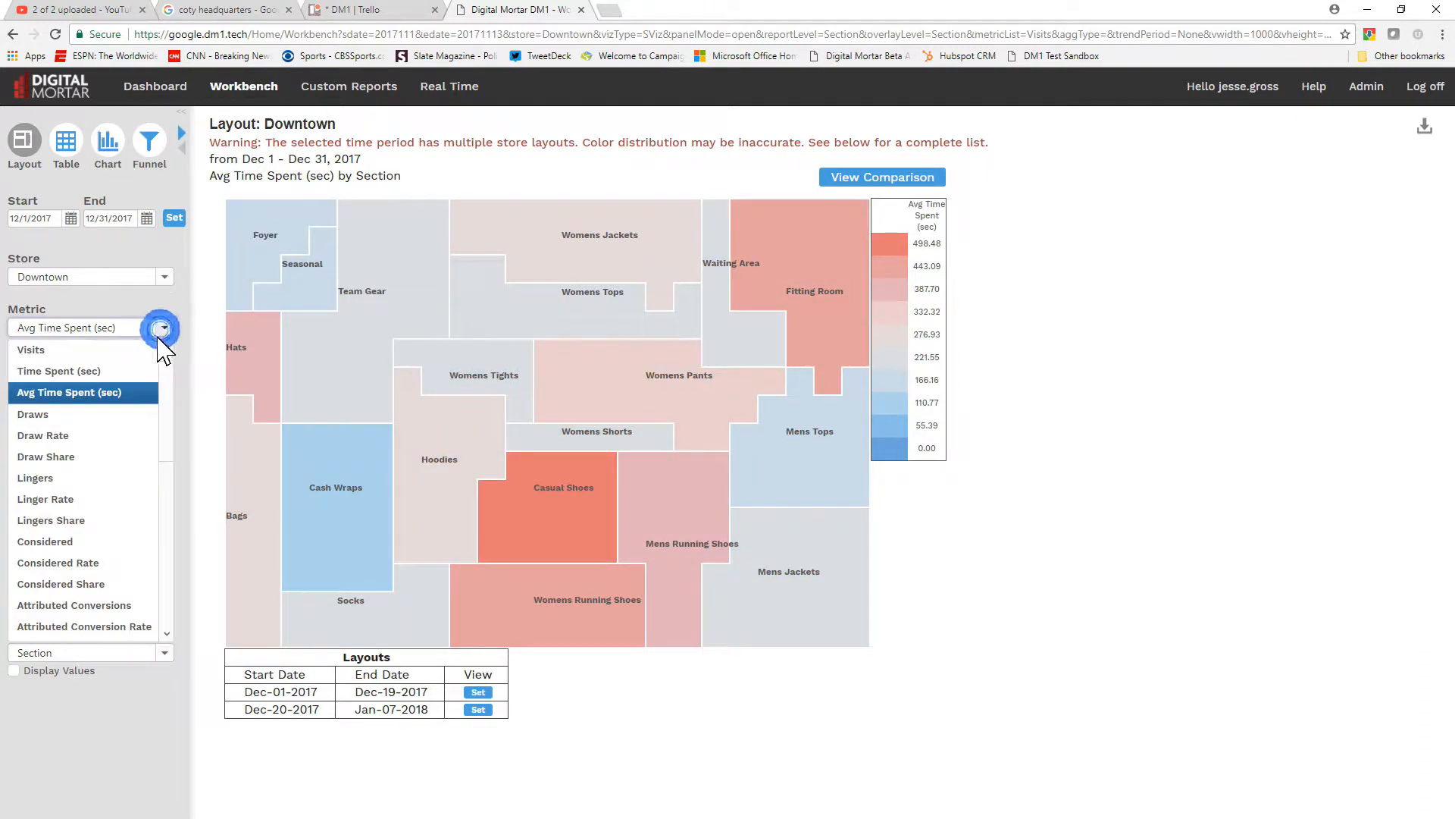
click(125, 478)
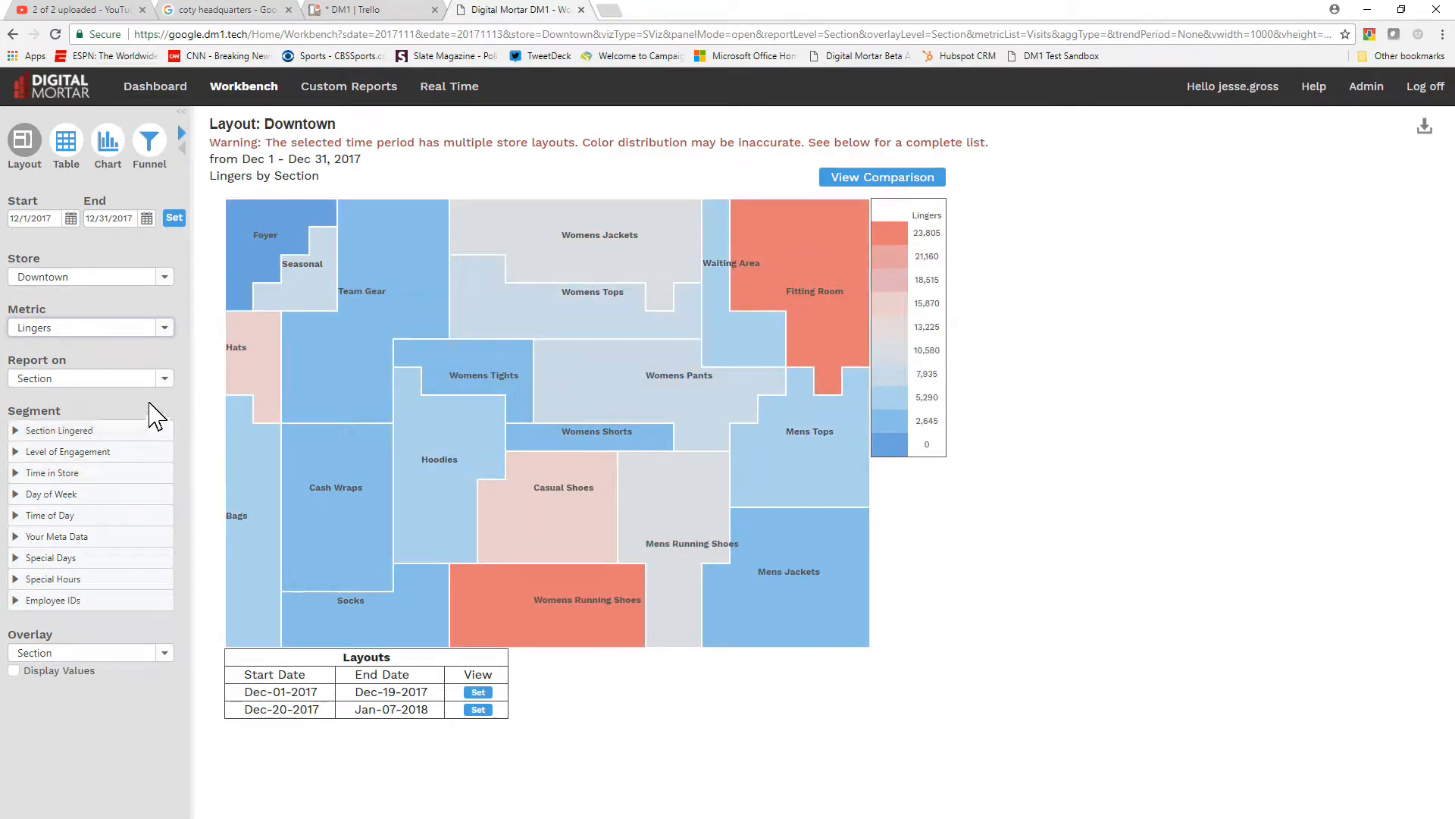
Report the Lingers layout by Department and by GridPoint, and return it to Section level
click(165, 380)
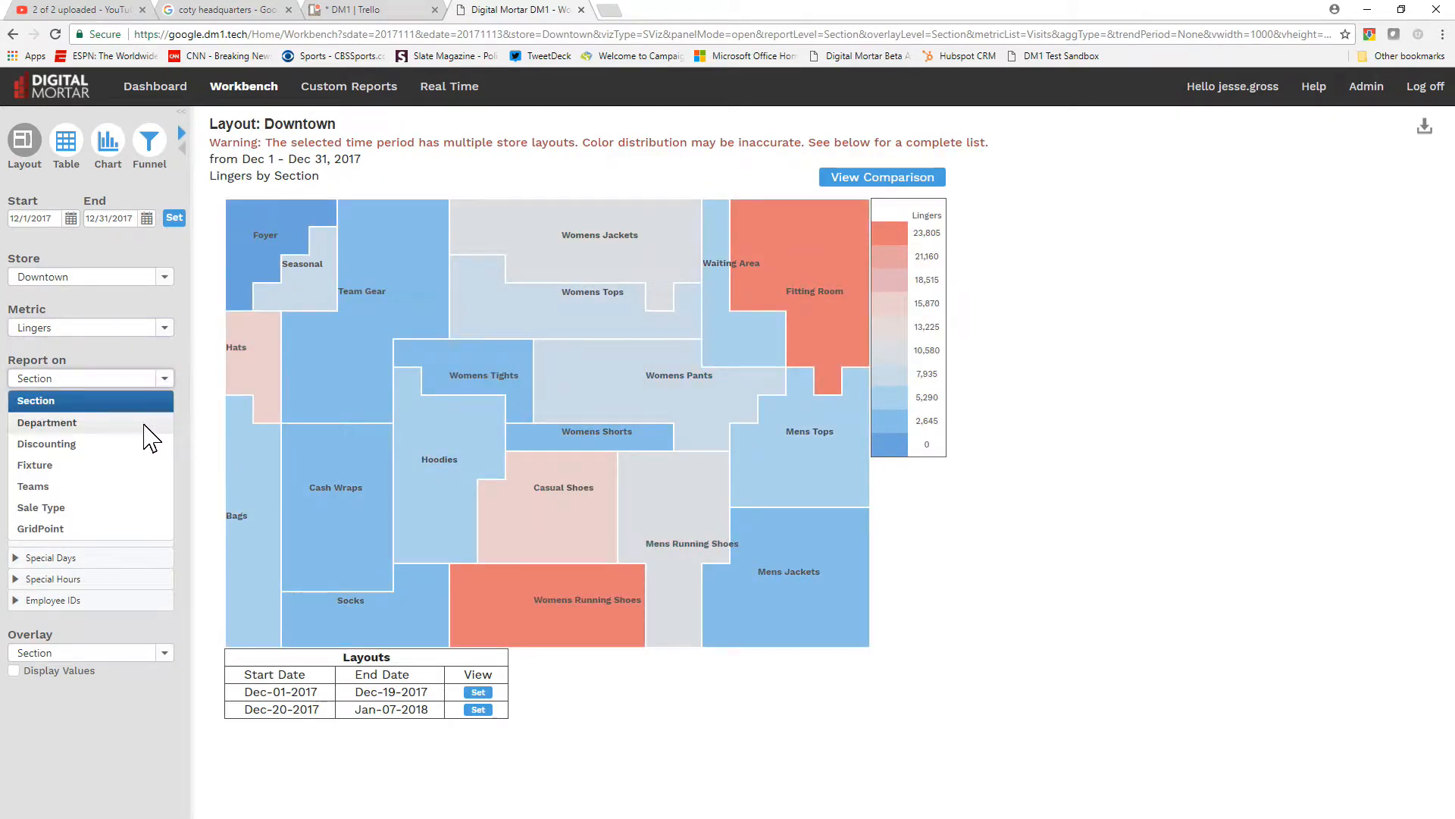
click(150, 424)
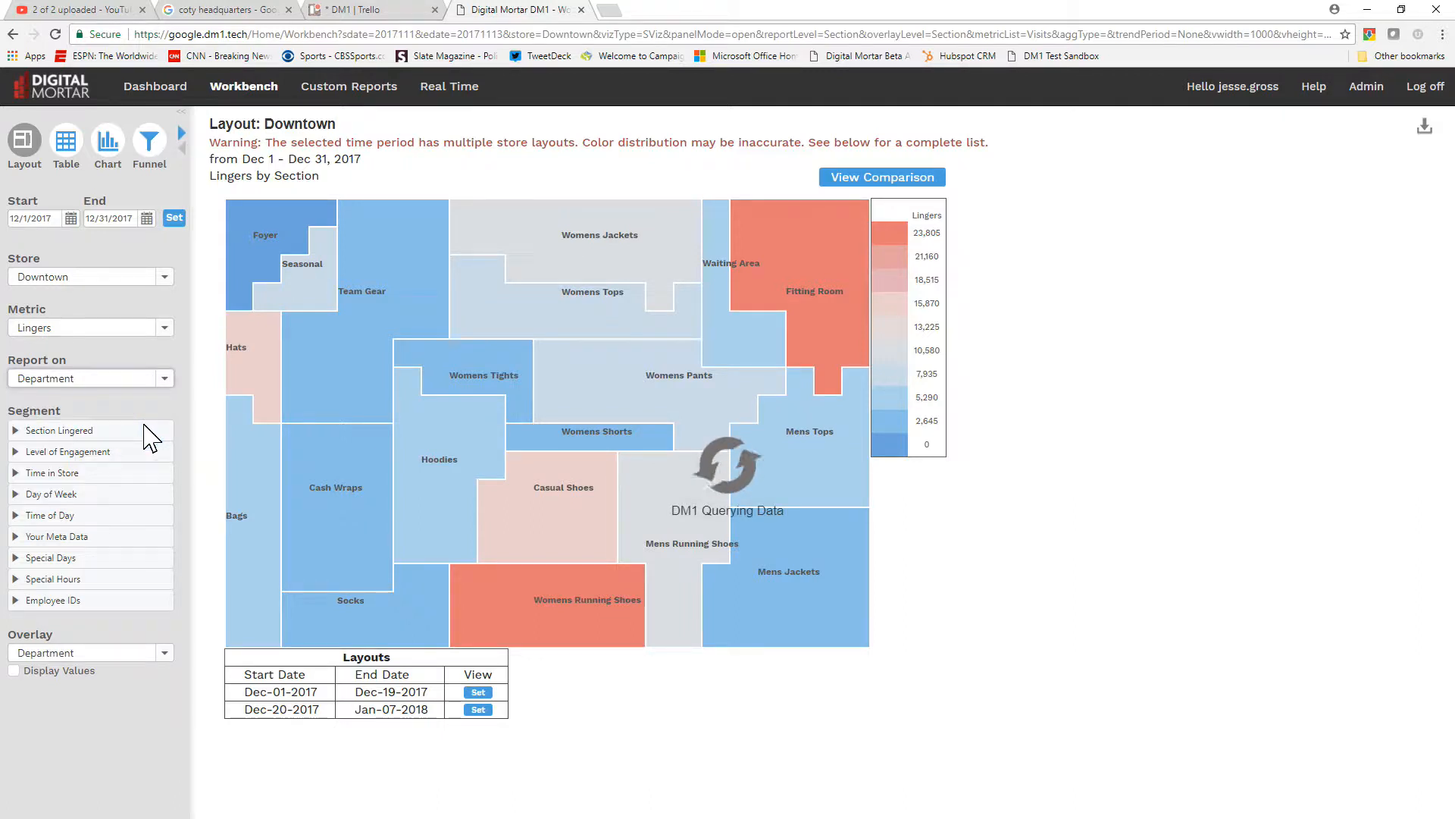
click(166, 382)
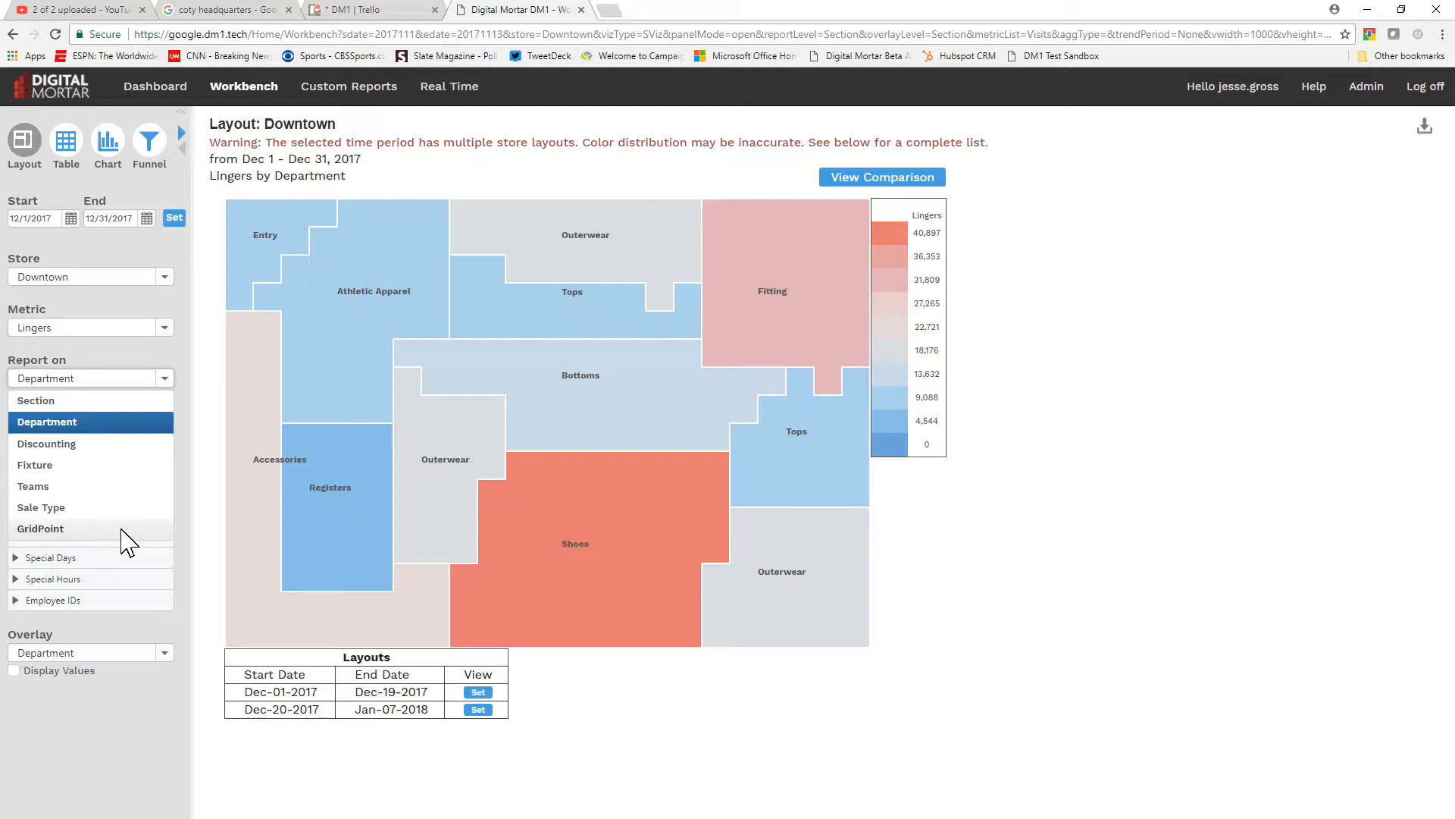
click(122, 530)
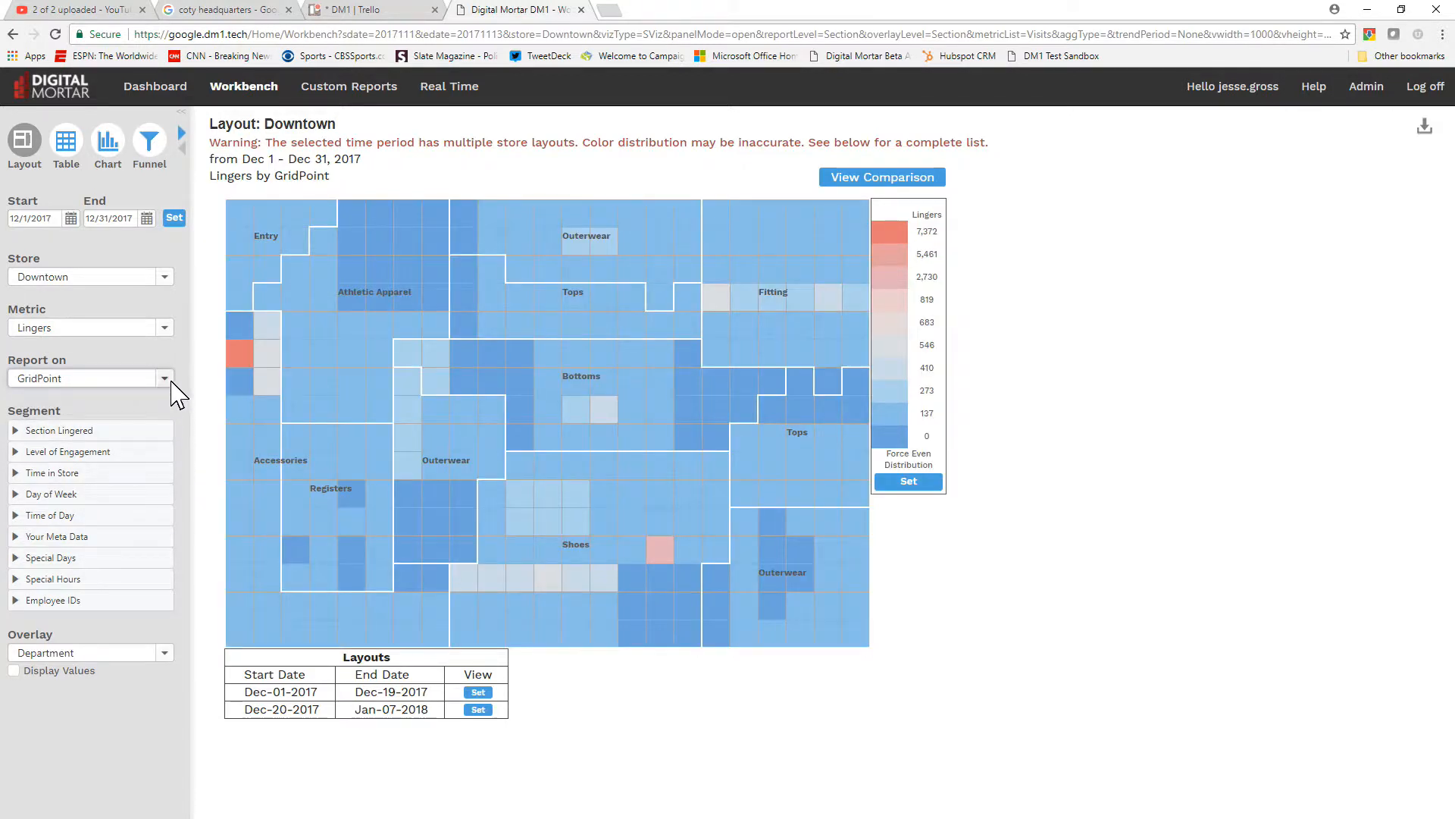
click(165, 379)
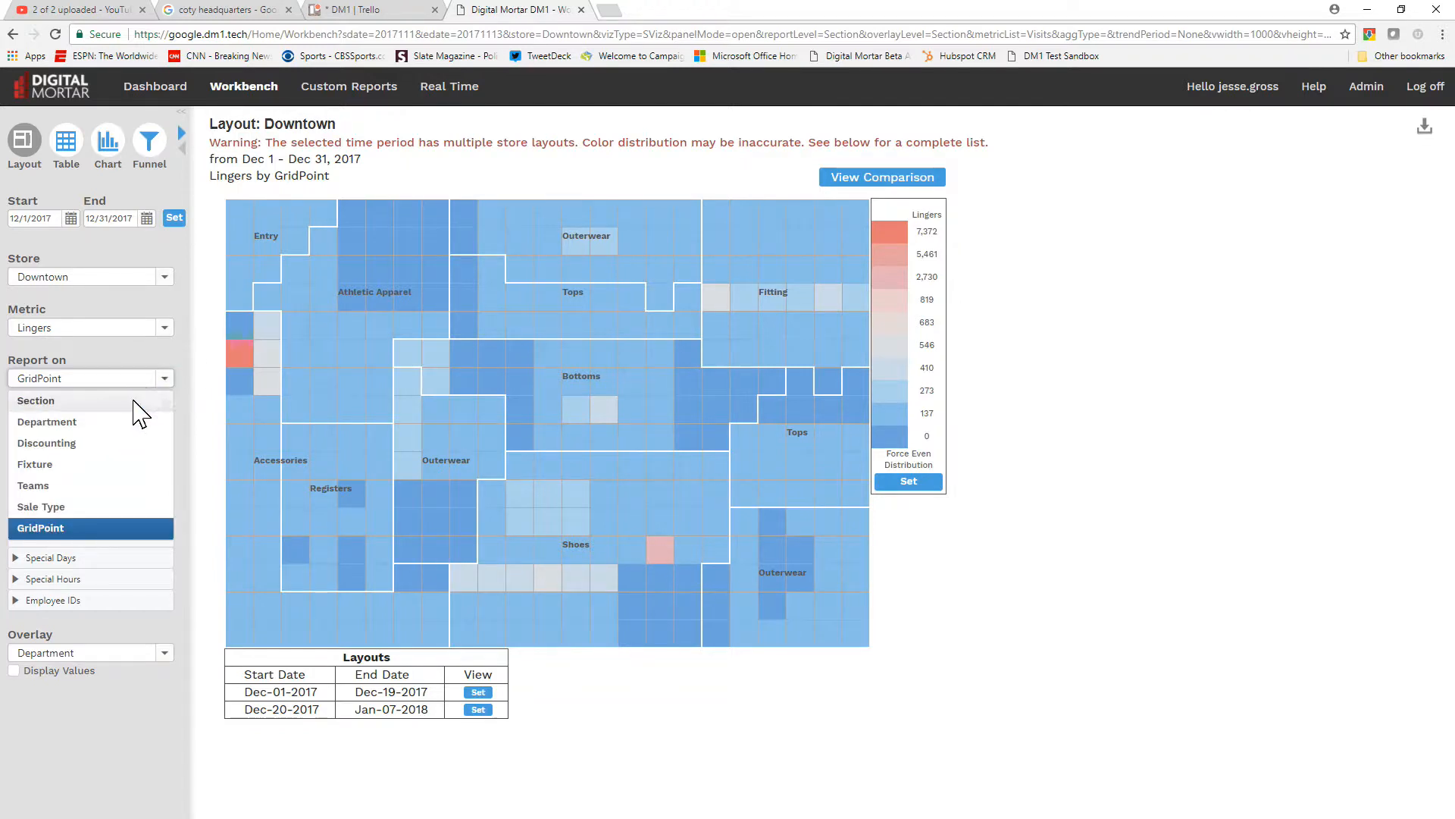
click(135, 402)
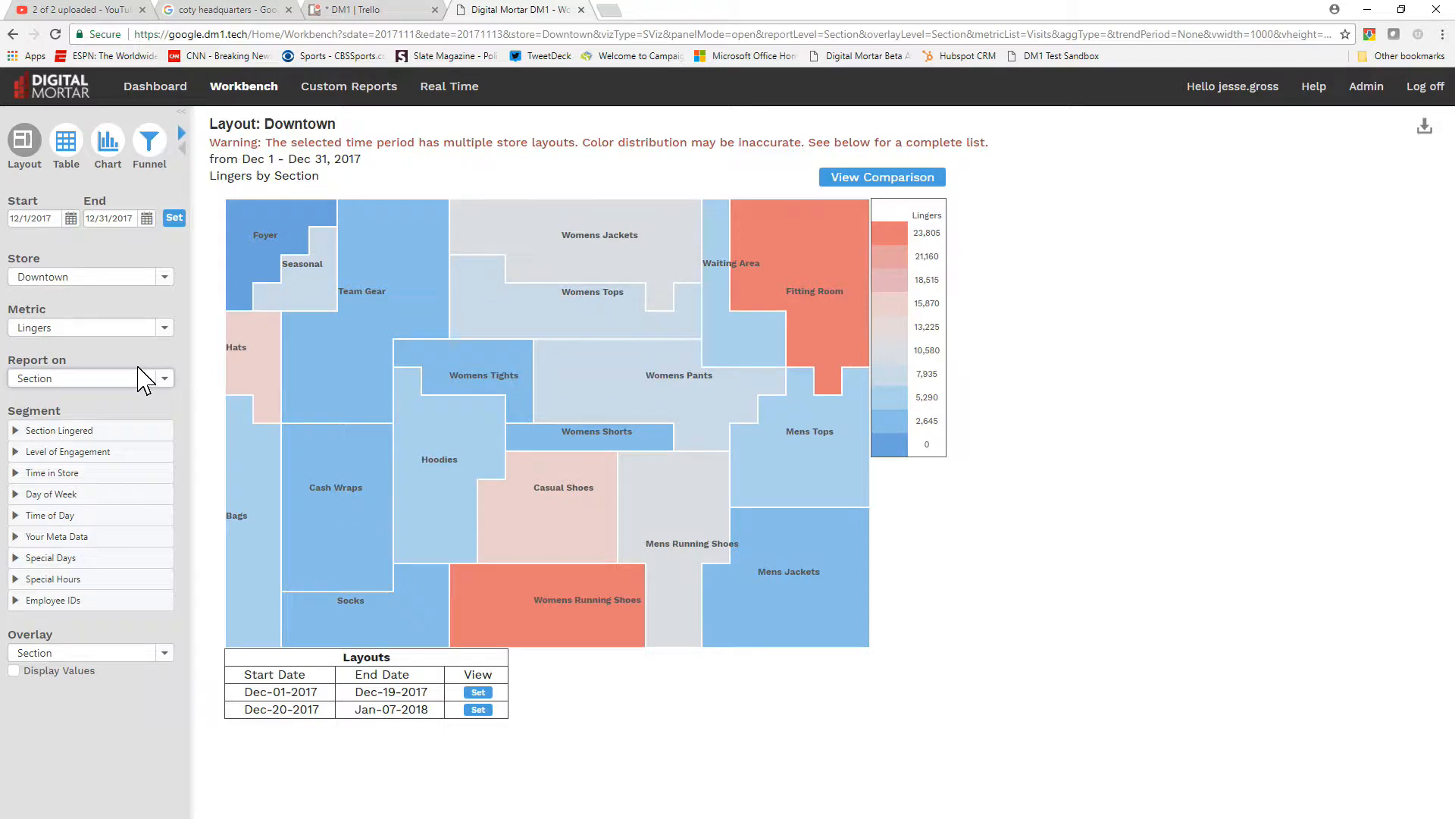
Segment the layout to shoppers who lingered in Hoodies, and clear that segment again
click(15, 430)
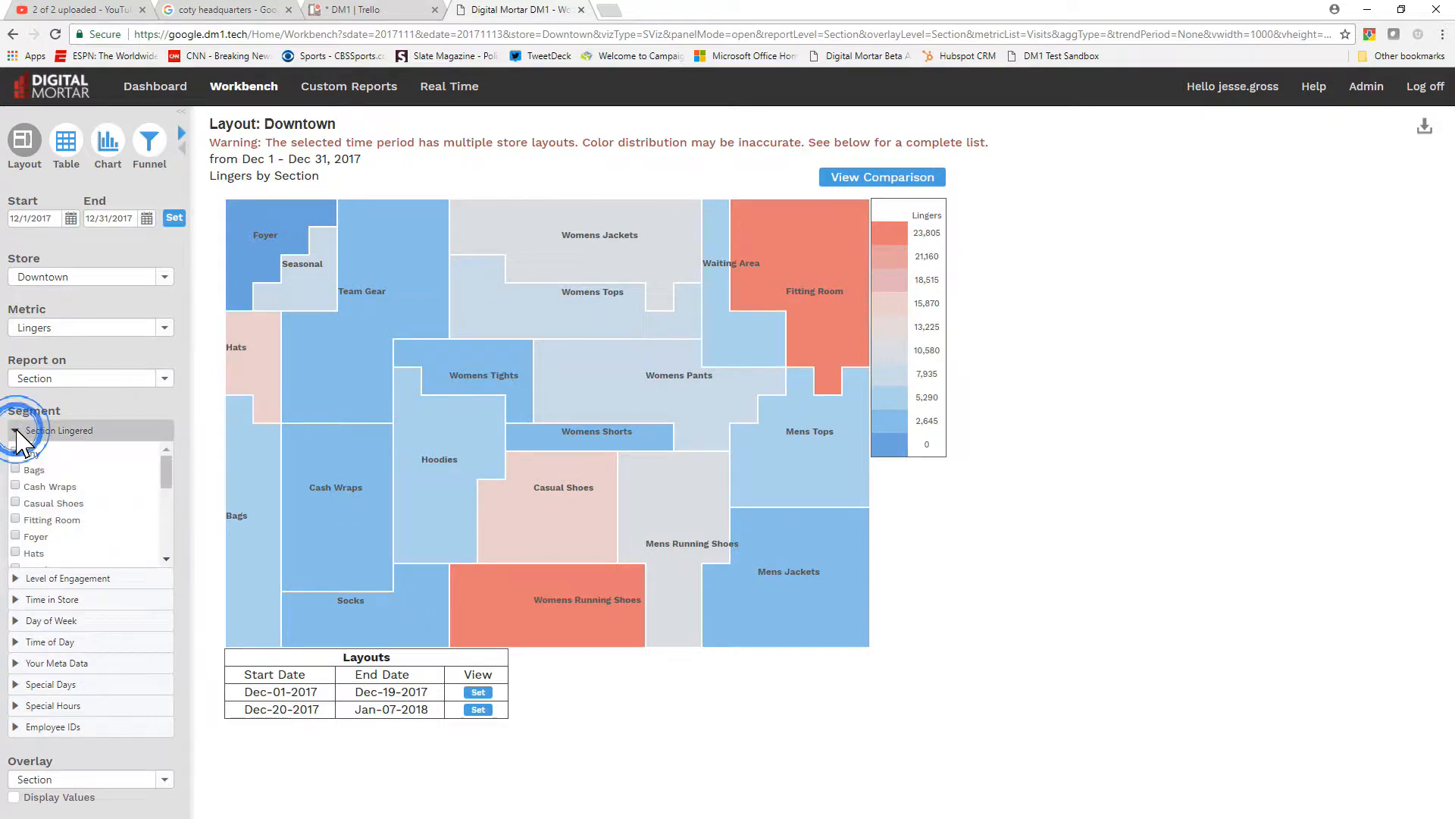
click(164, 561)
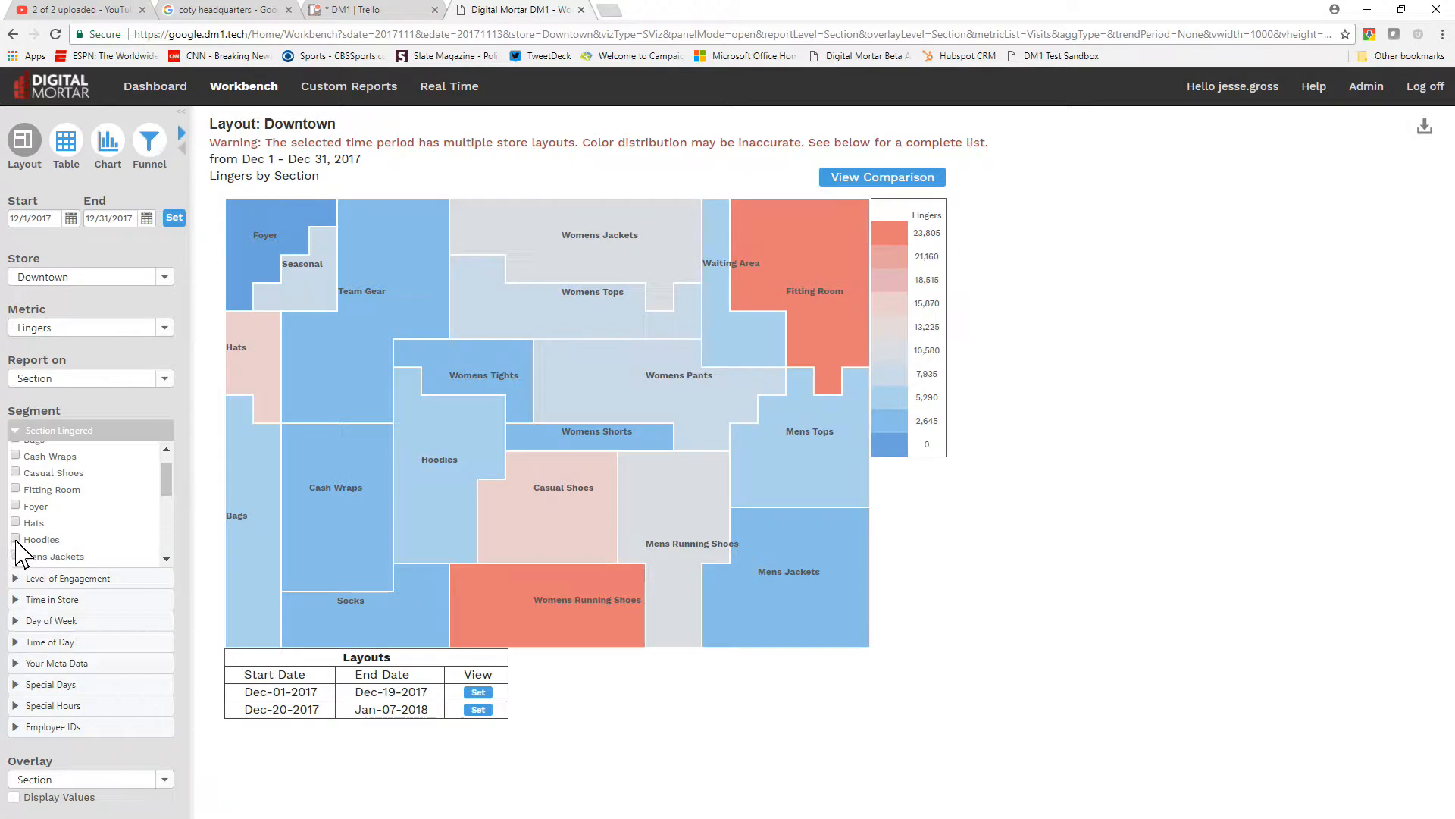
click(16, 539)
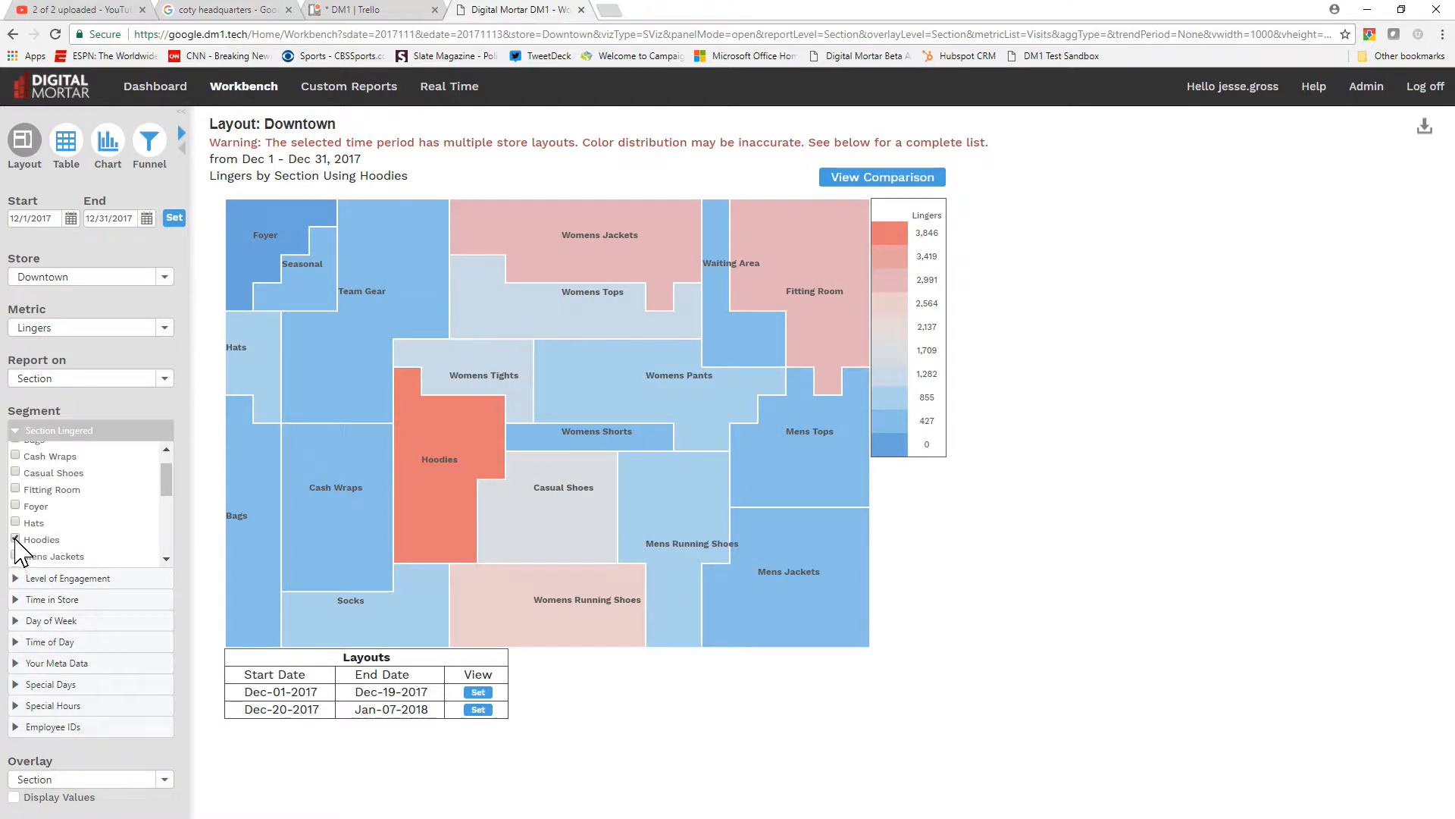
click(16, 539)
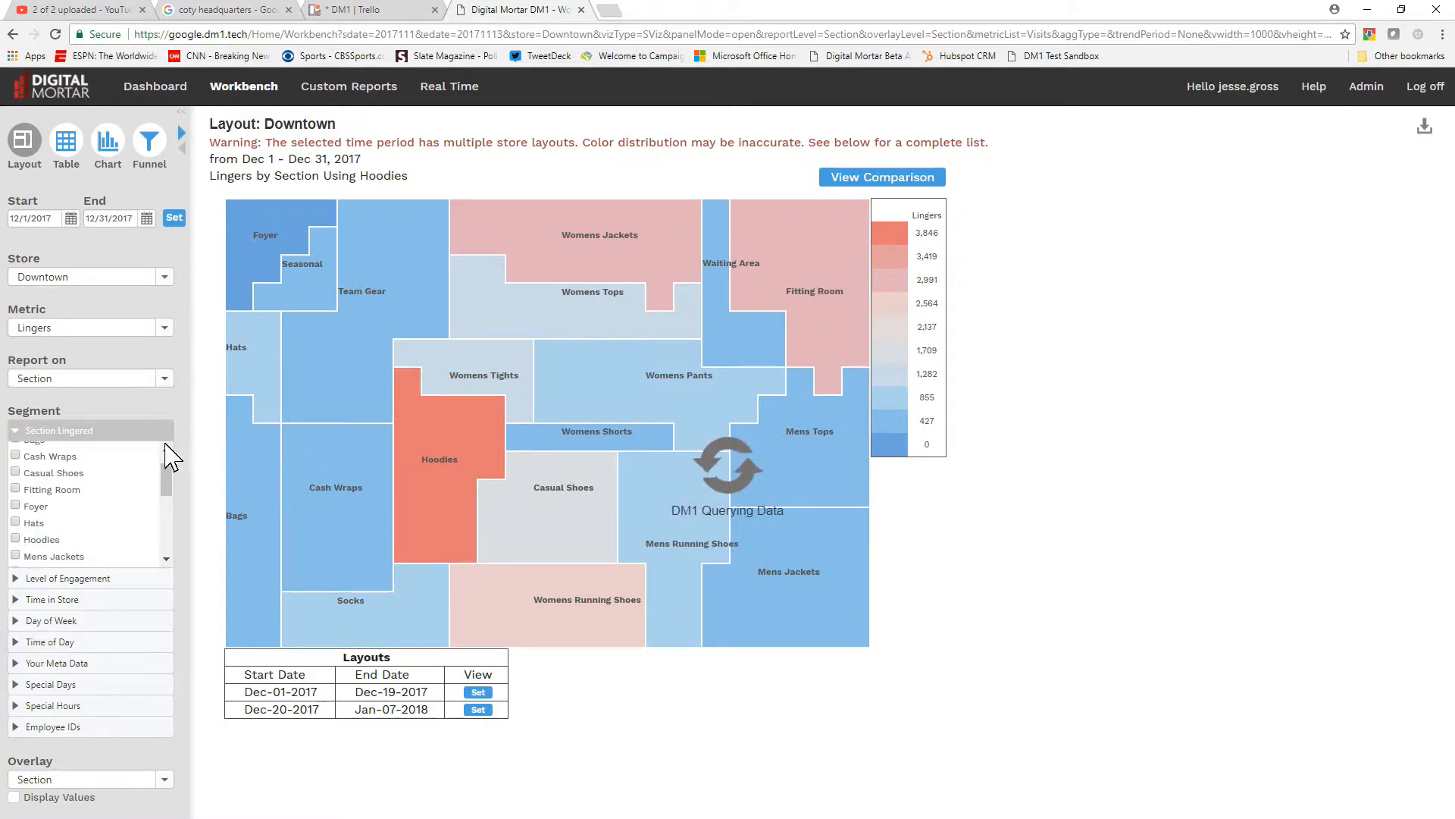
scroll(170, 483, up, 2)
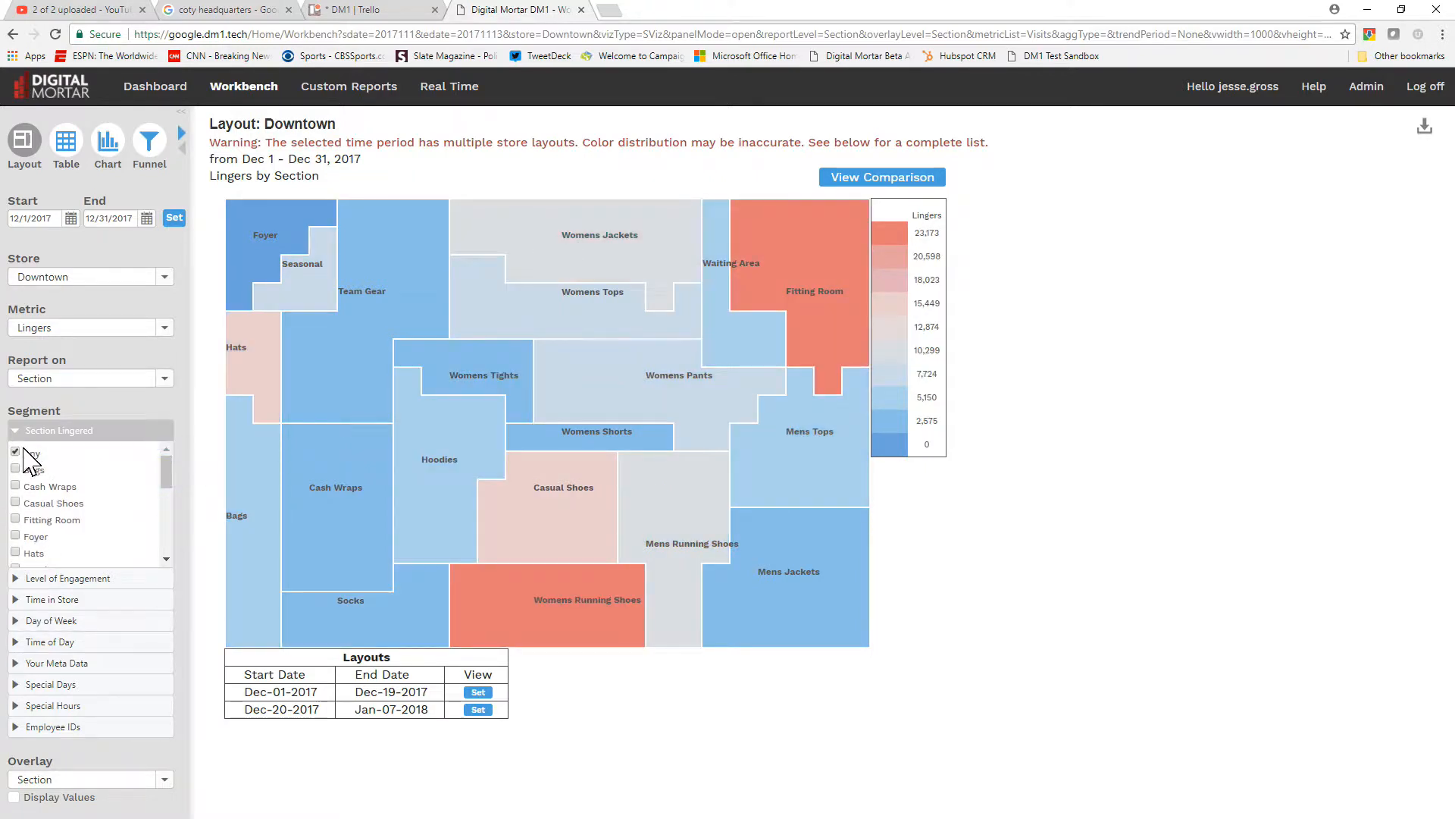
click(15, 430)
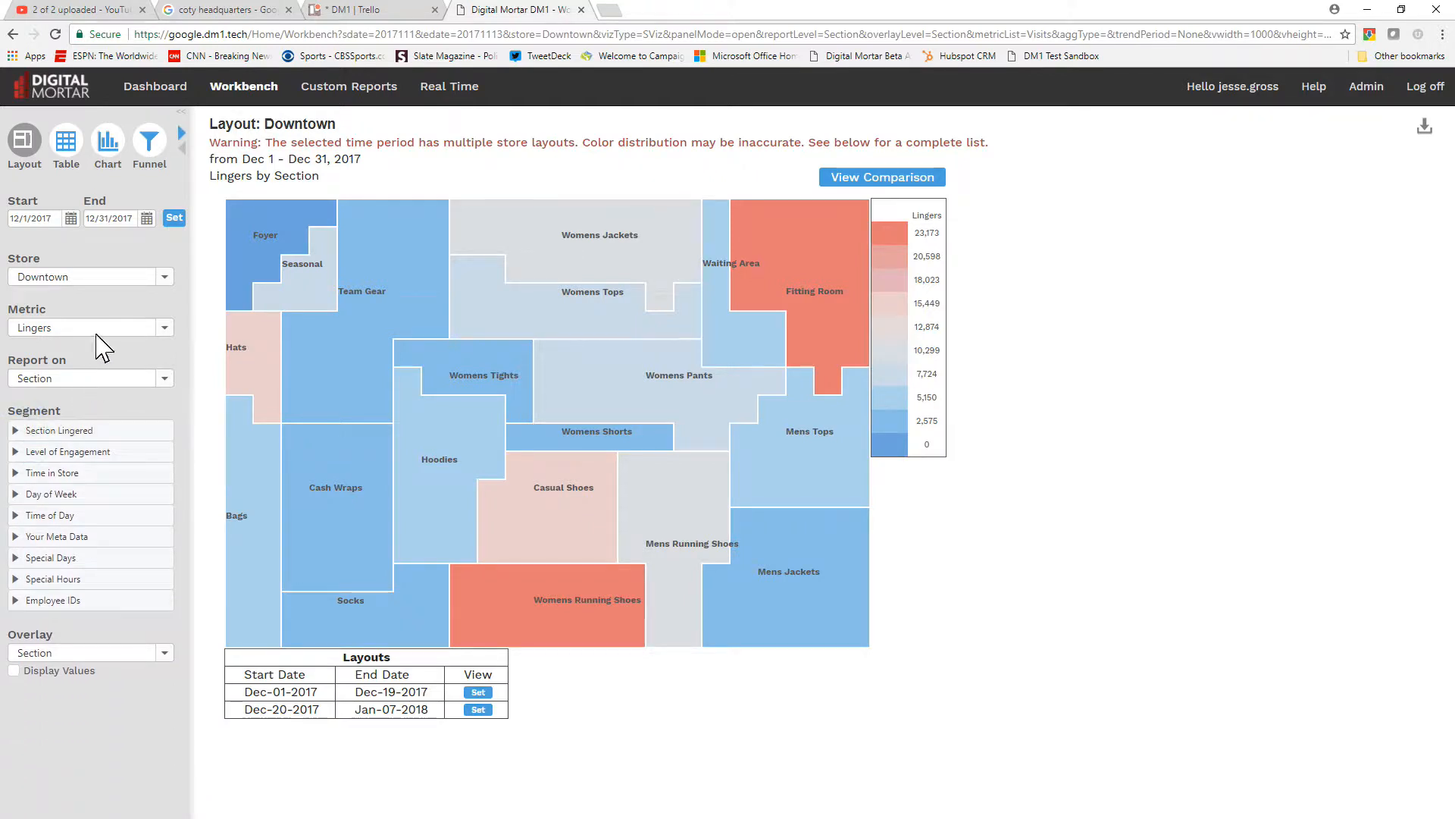
Show the report as a table with Visits, Avg Time Spent (sec), Linger Rate and Attributed Conversion Rate instead of Lingers
click(68, 150)
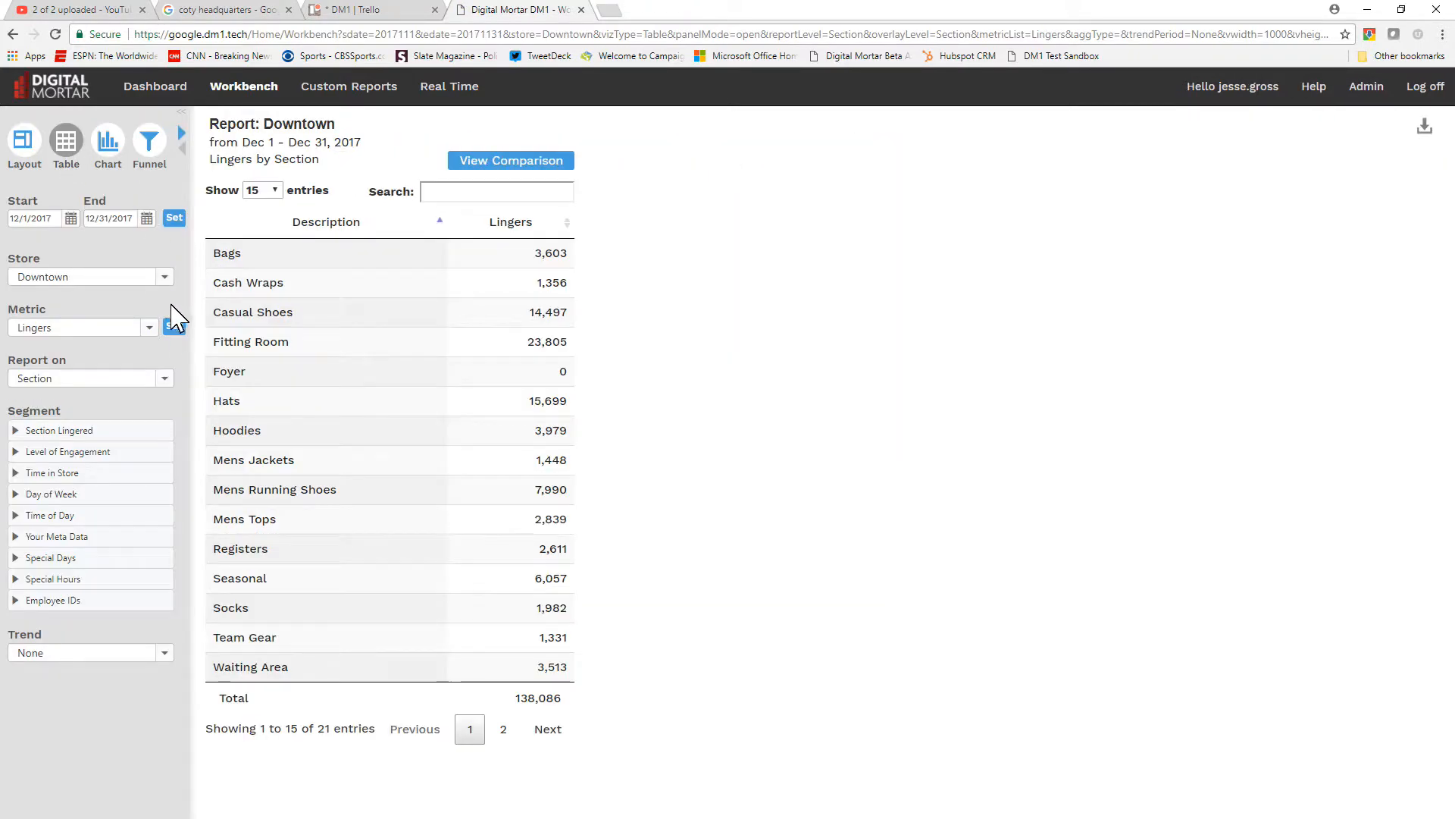
click(151, 331)
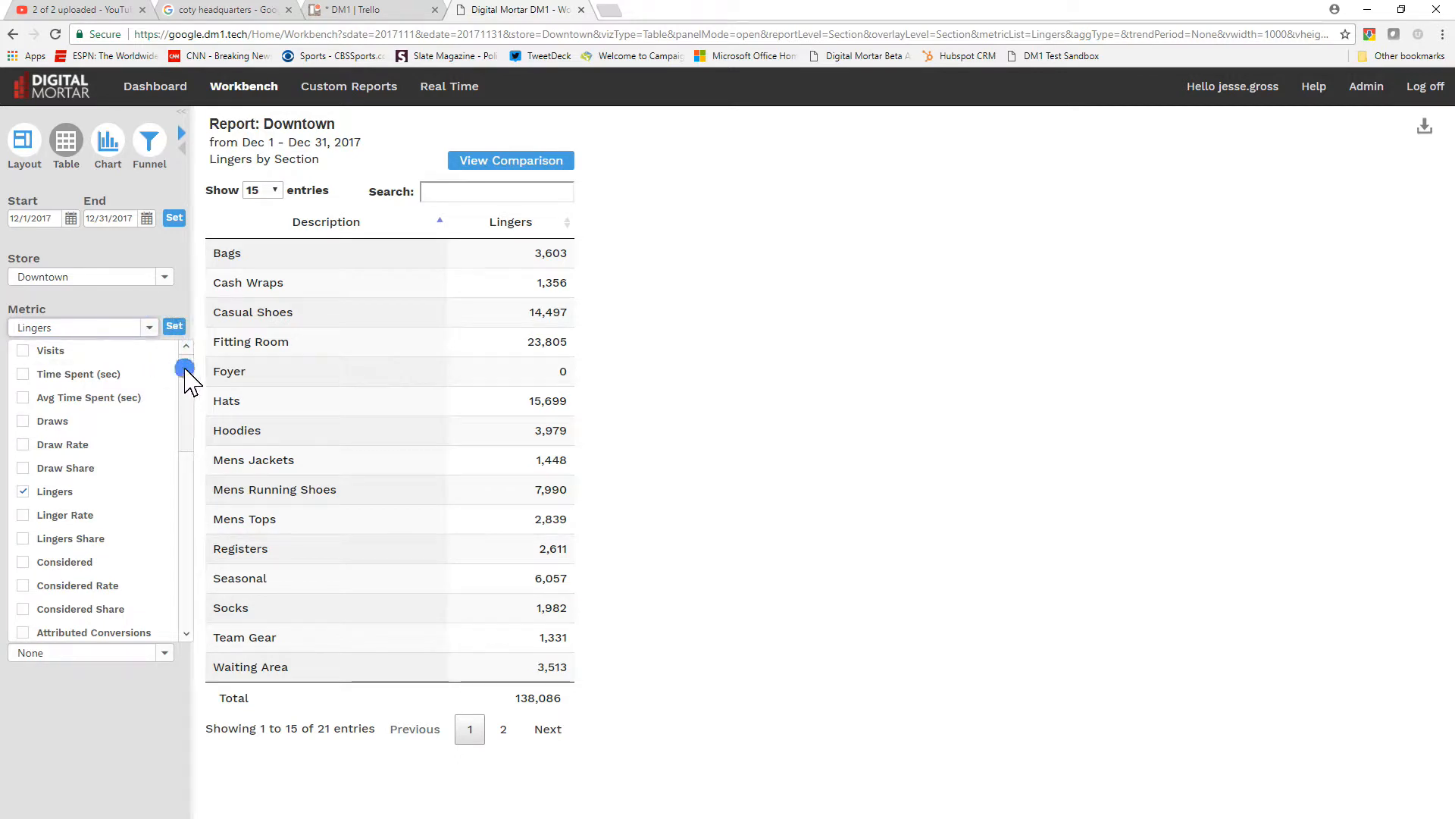
click(23, 350)
click(23, 400)
click(23, 493)
click(23, 517)
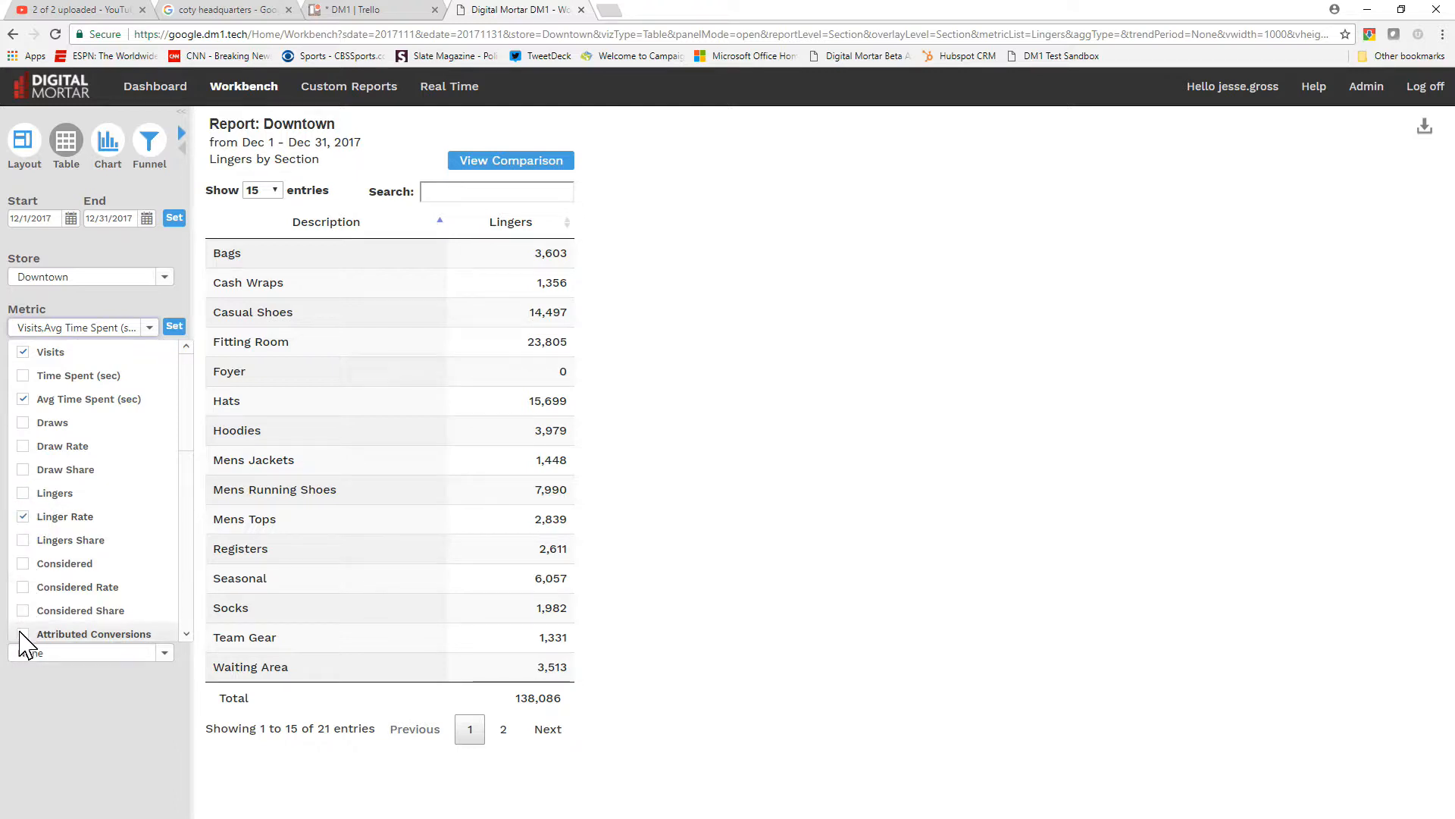
click(186, 633)
click(25, 614)
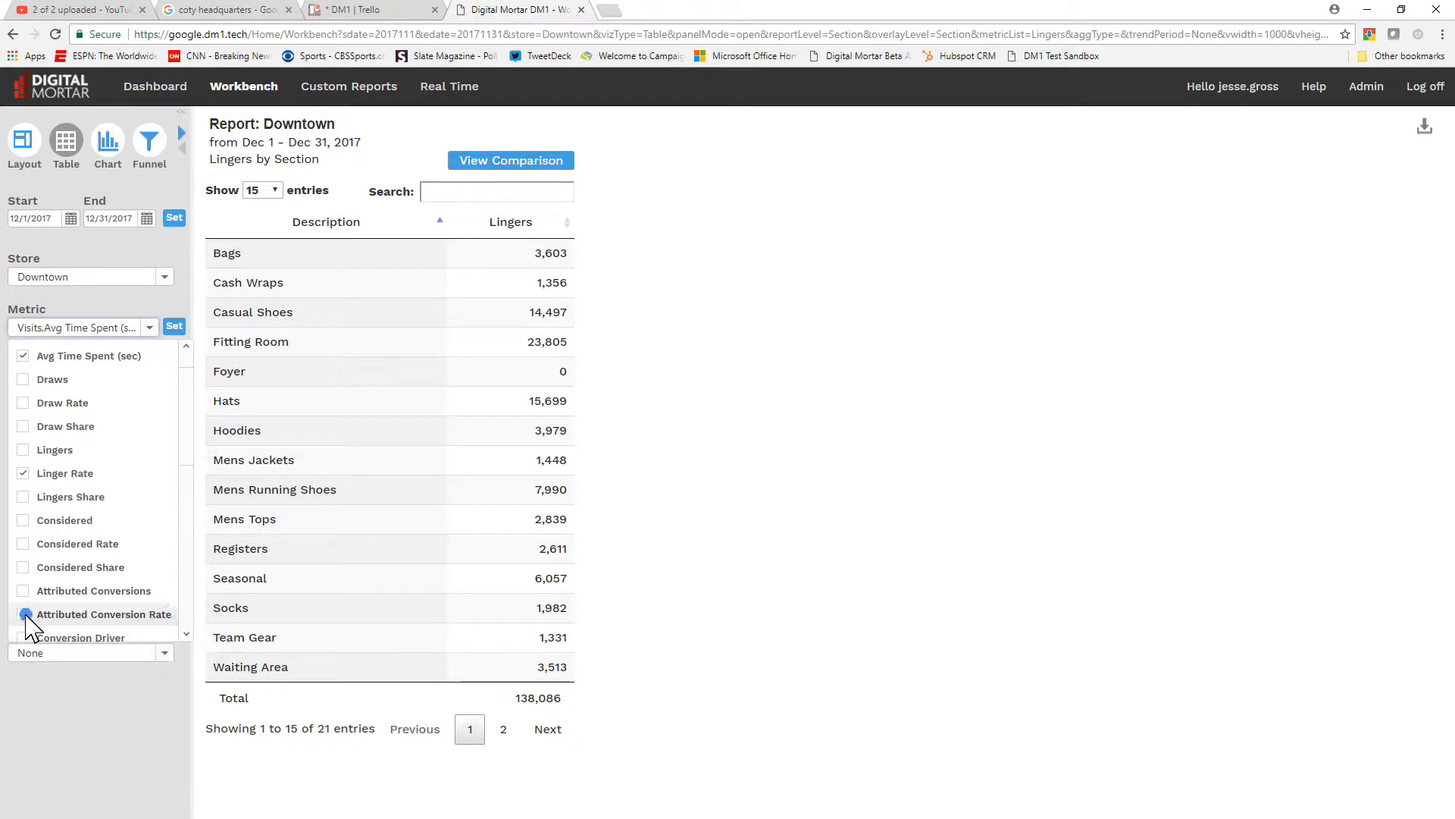
click(174, 326)
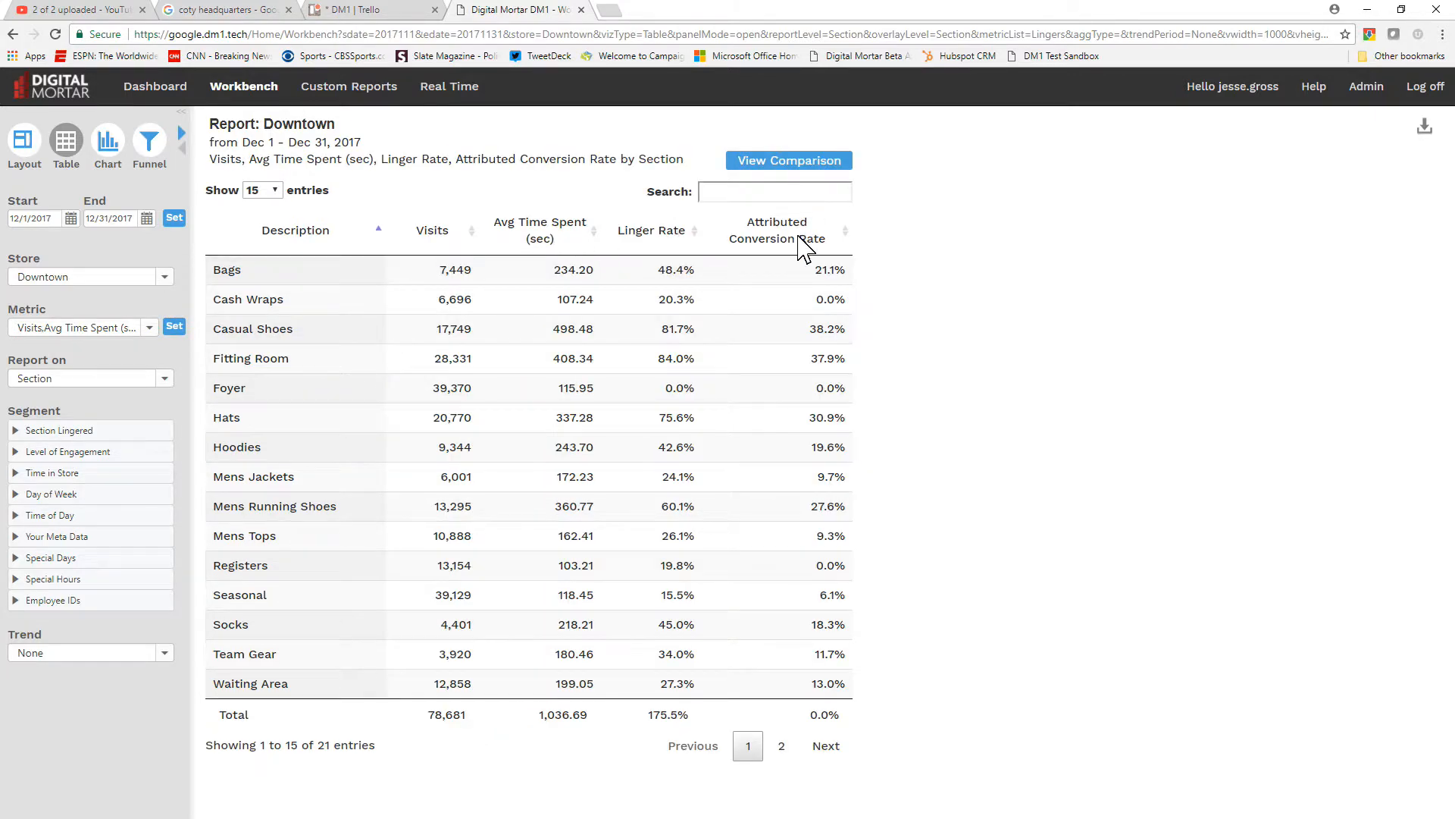
Sort the section table by Attributed Conversion Rate in descending order
click(802, 243)
click(768, 233)
Filter the section table for "wome" and sort it by Avg Time Spent in ascending order
click(758, 193)
text(wome)
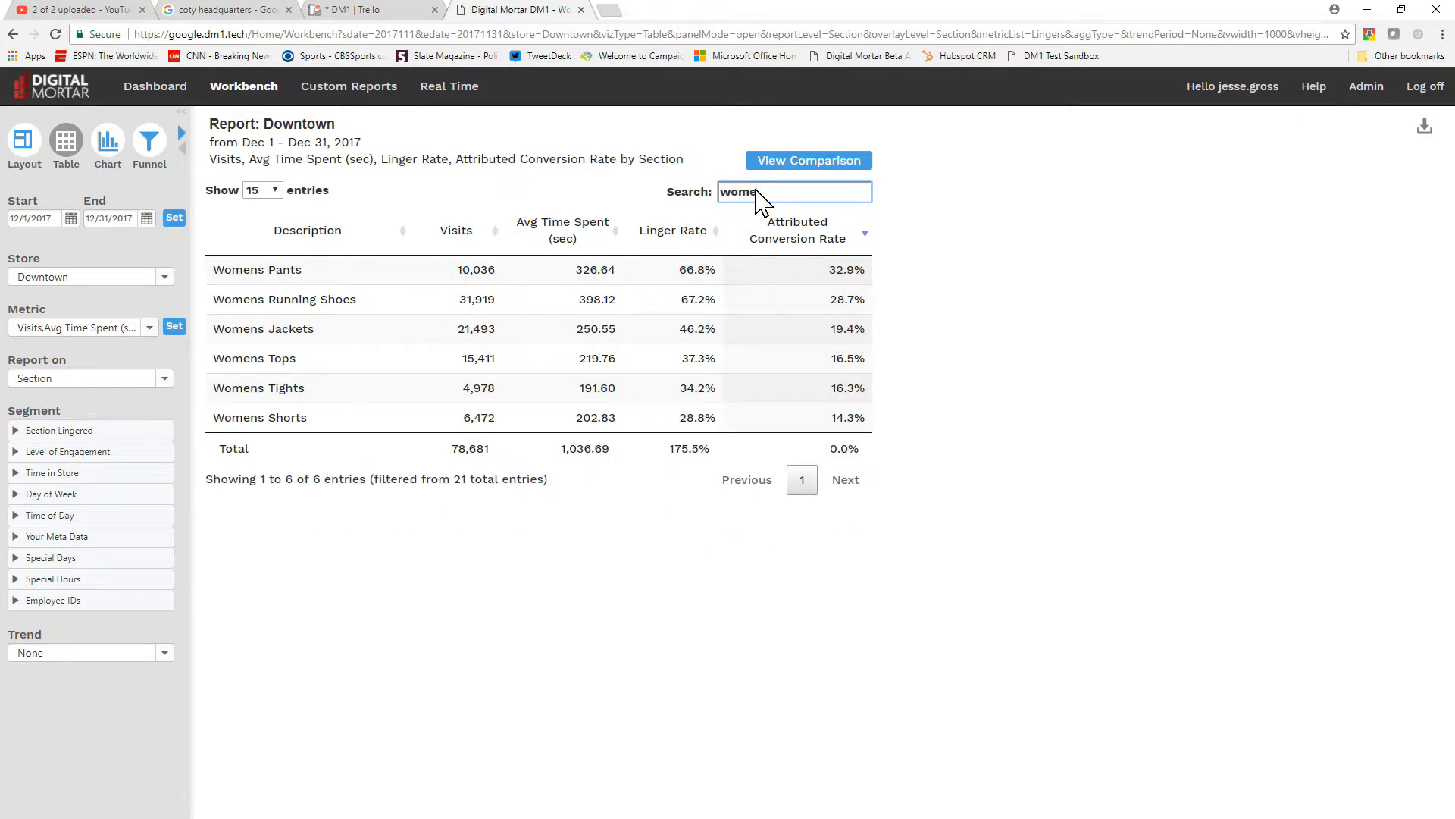
click(566, 236)
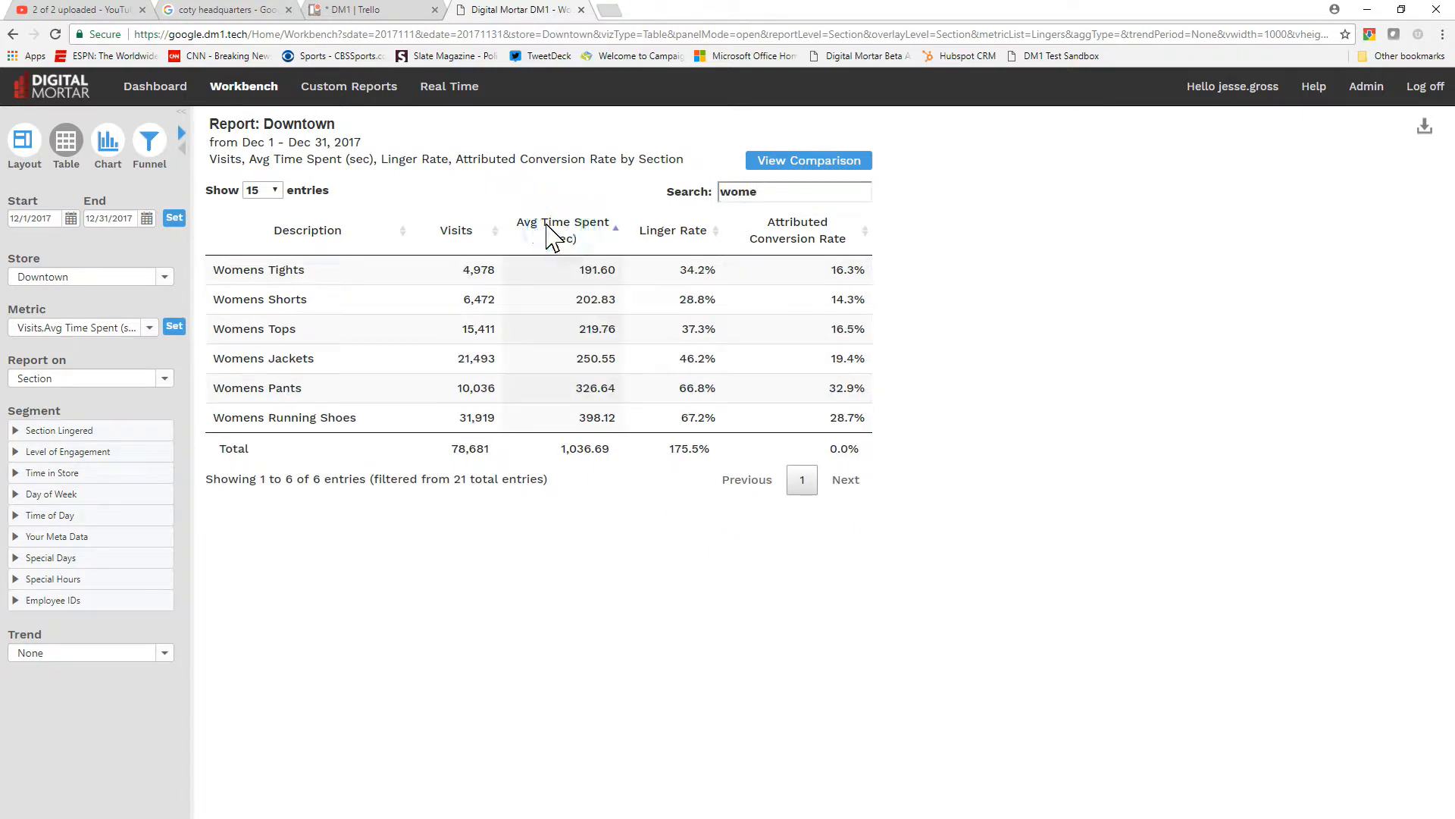
Show the report as a chart and remove every metric except Visits
click(109, 144)
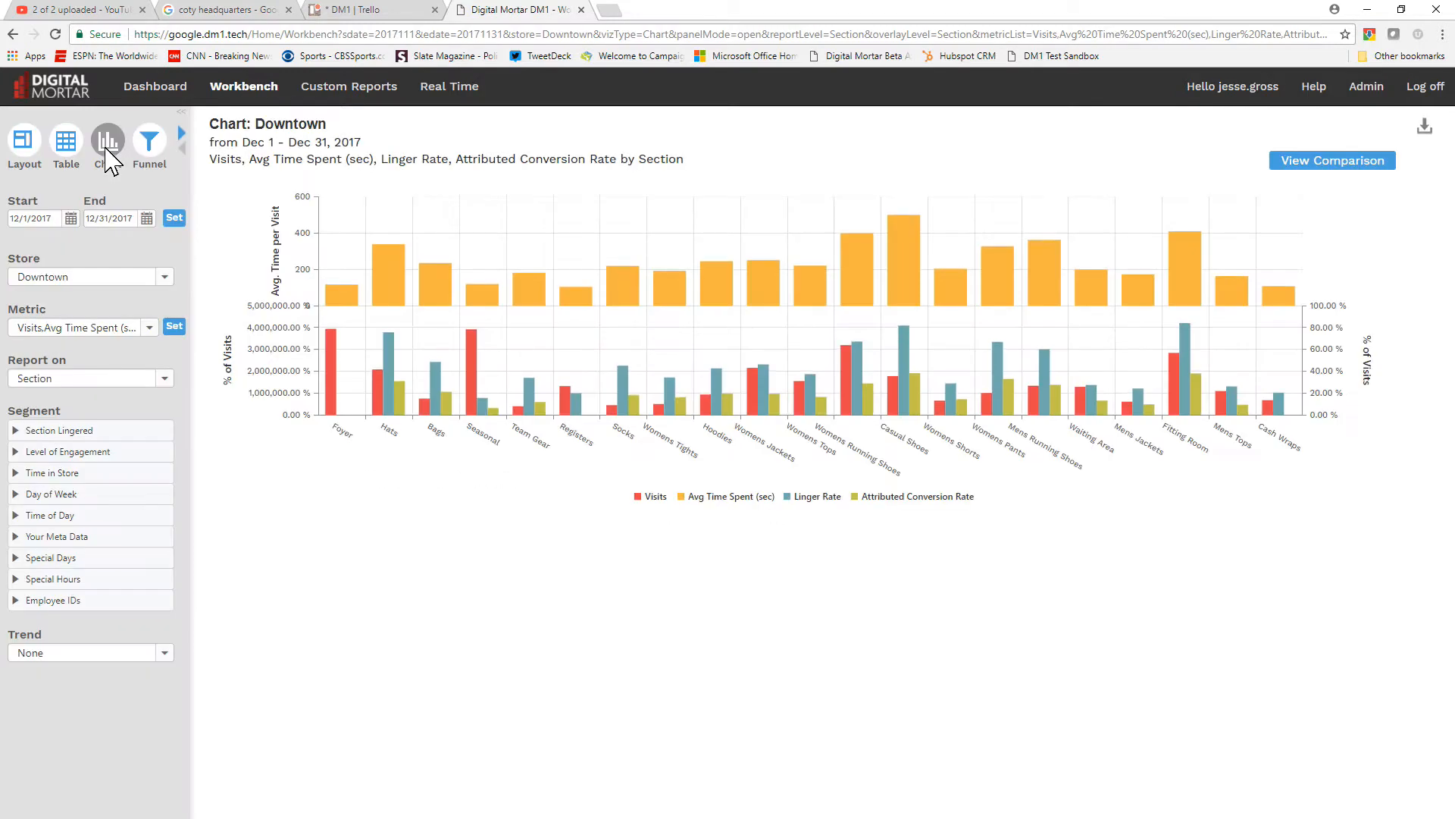
click(150, 329)
scroll(185, 356, up, 3)
click(23, 364)
click(187, 358)
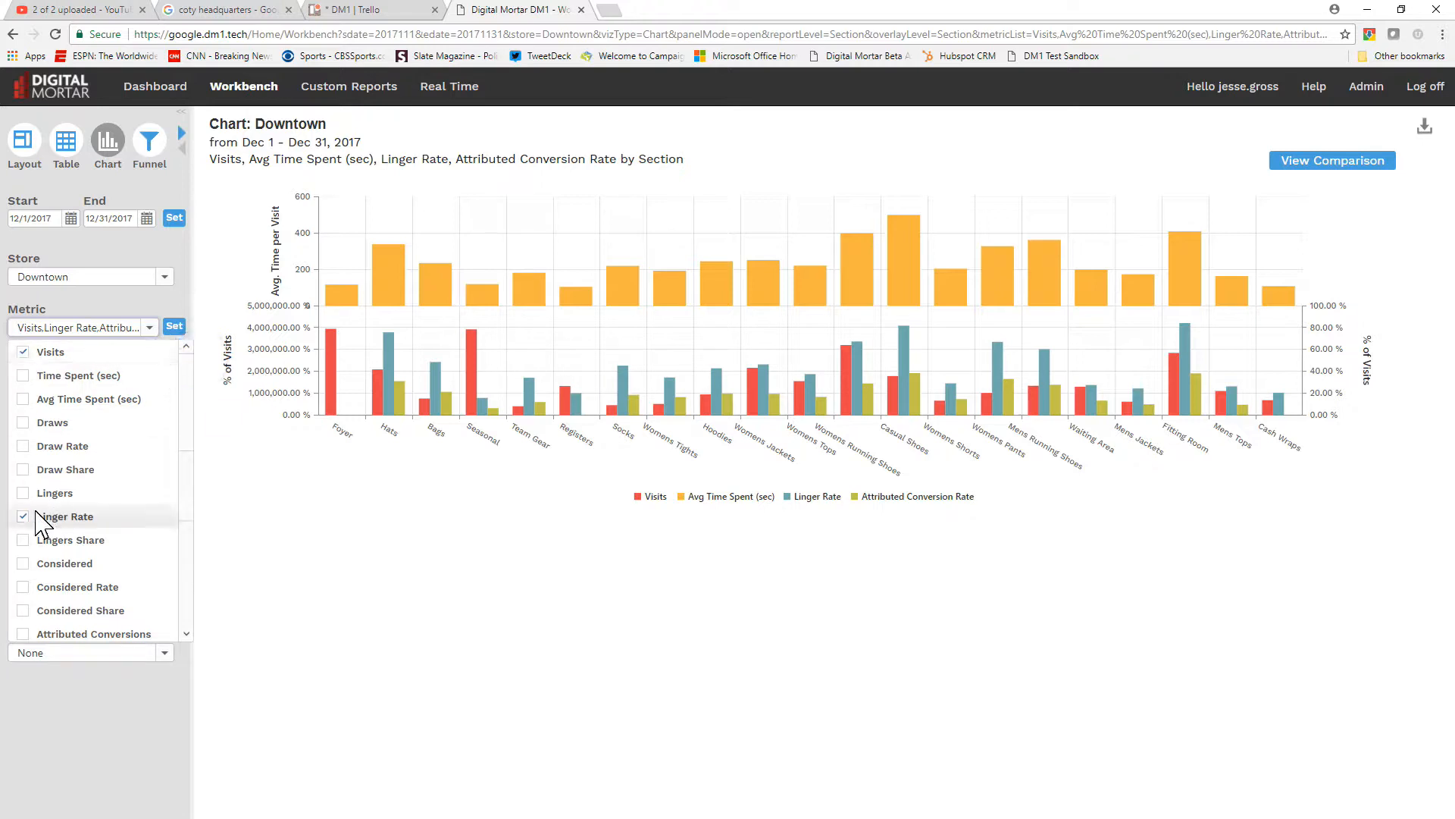
click(22, 516)
click(185, 530)
click(23, 524)
click(176, 329)
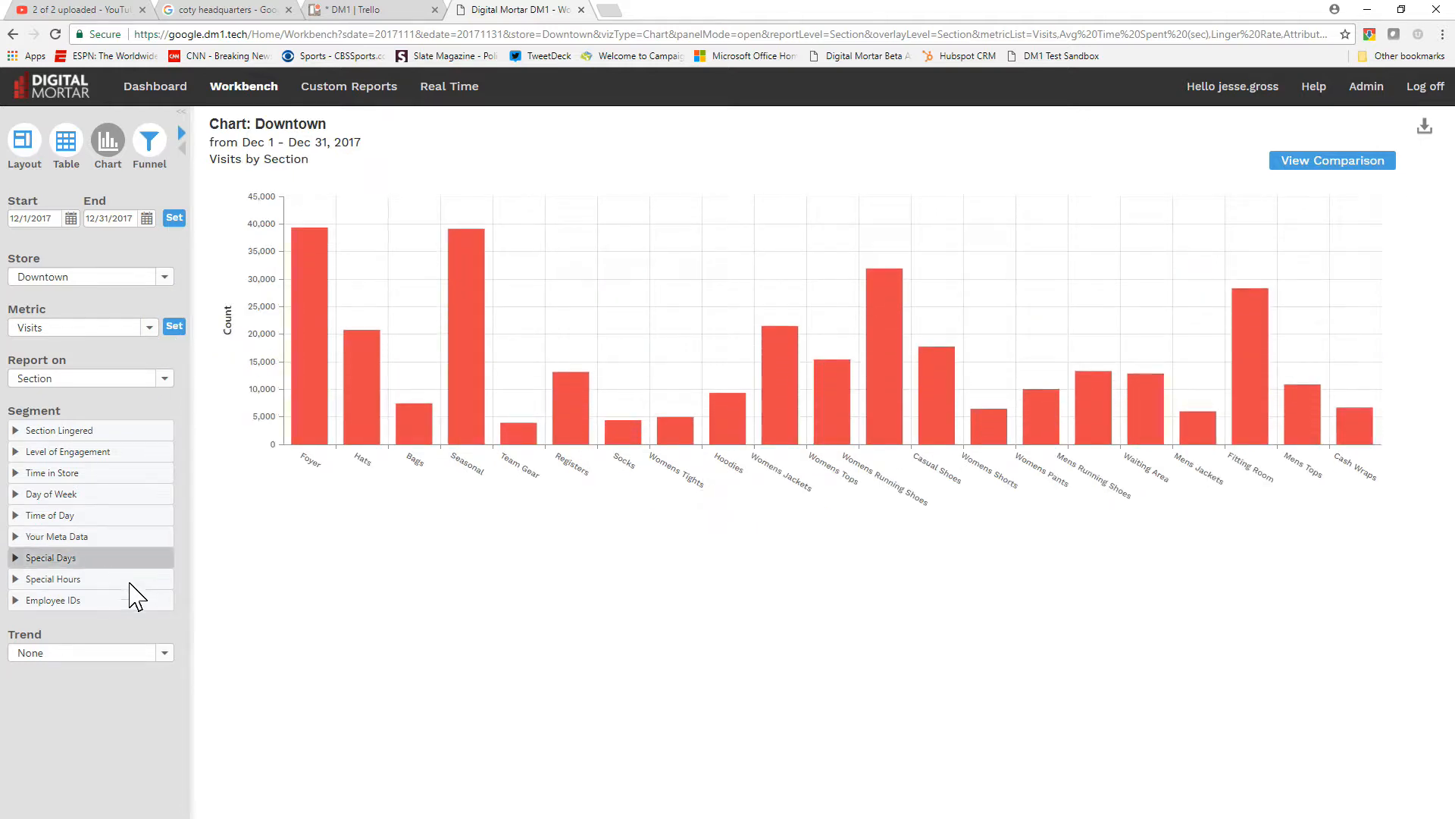
Set the trend of the Visits chart to Daily
click(159, 654)
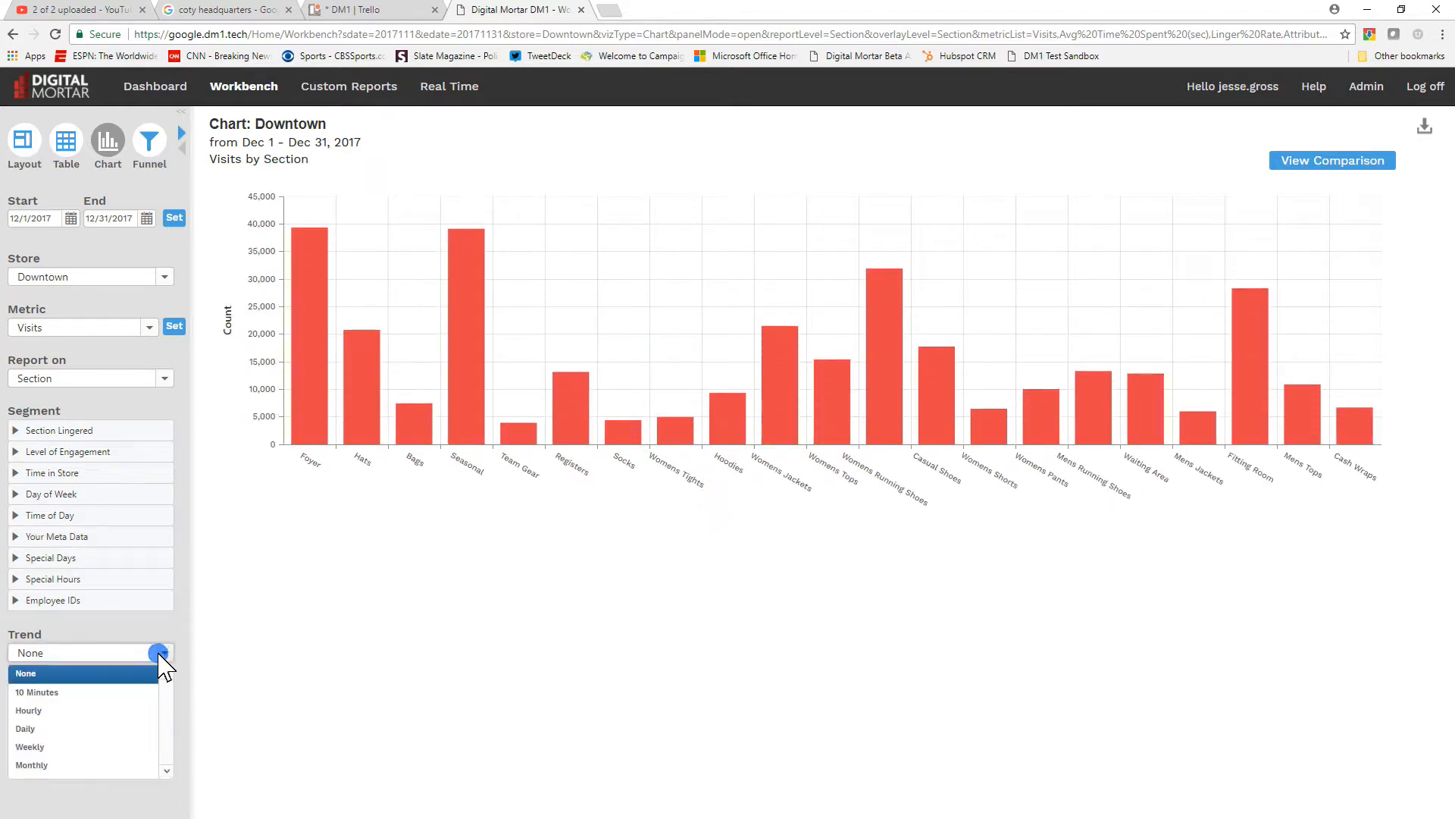
click(115, 730)
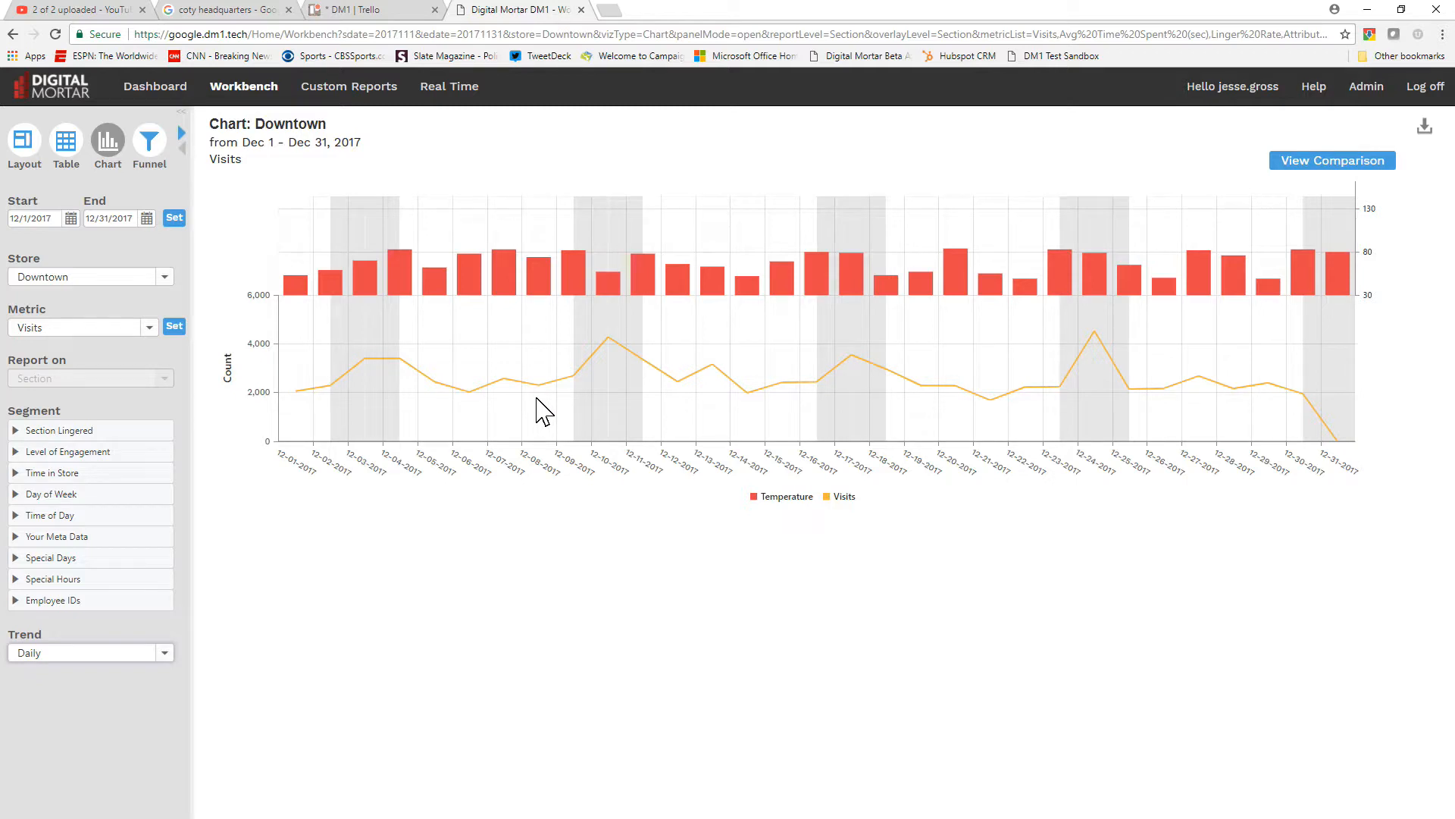
Switch to the funnel report and add Visited at Any as its first level
click(157, 152)
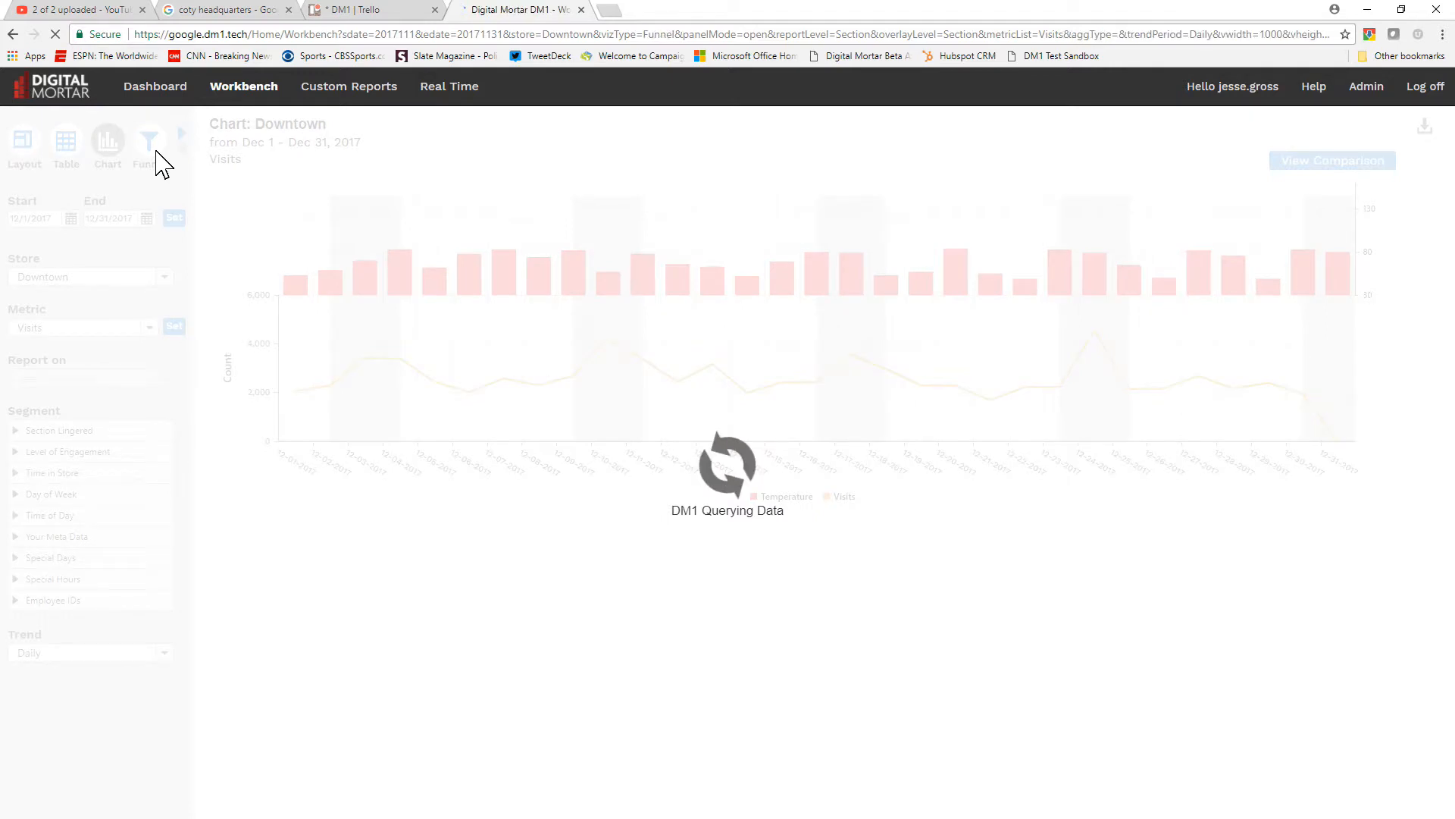
click(750, 166)
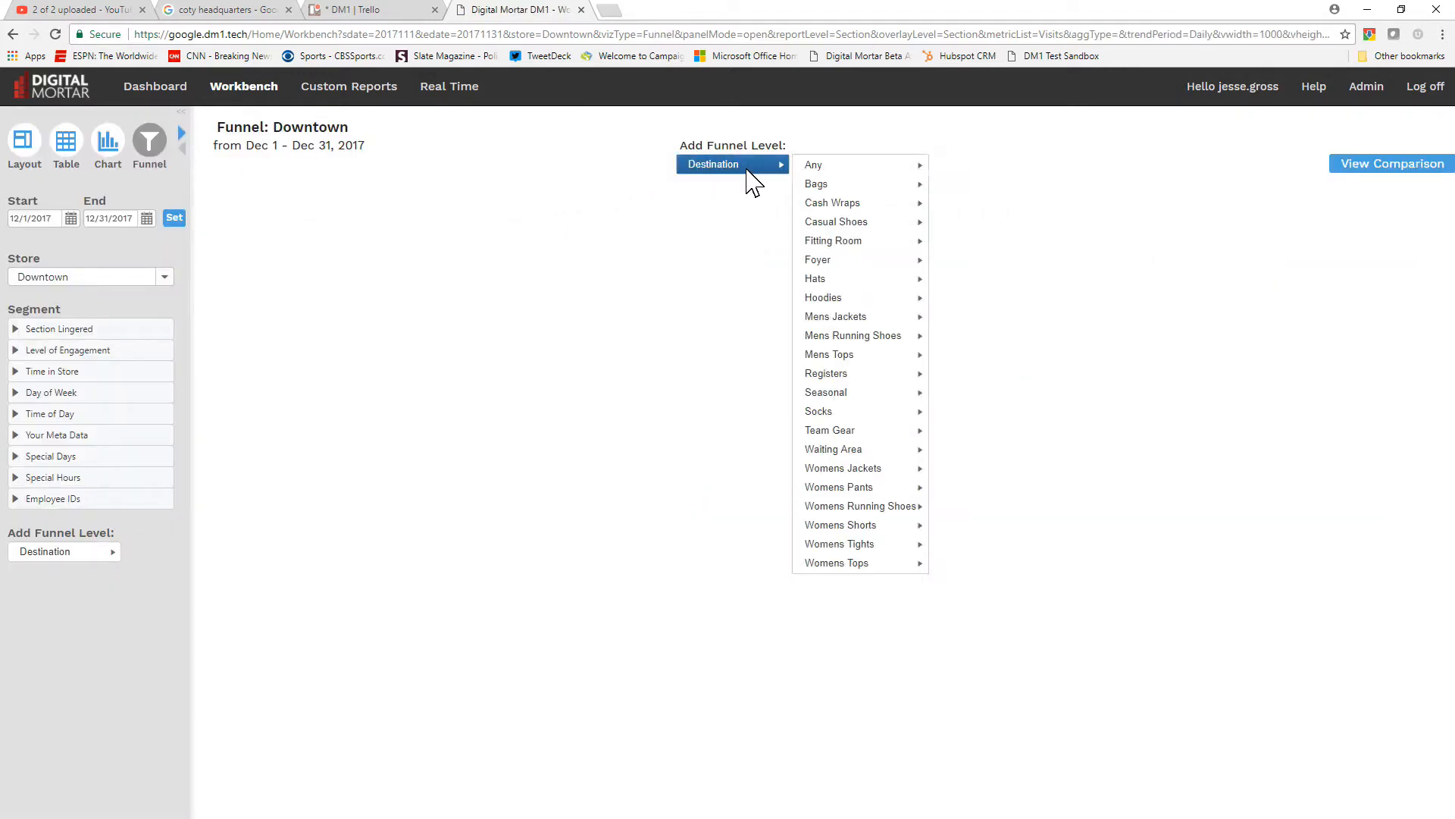
mouse_move(817, 173)
click(958, 167)
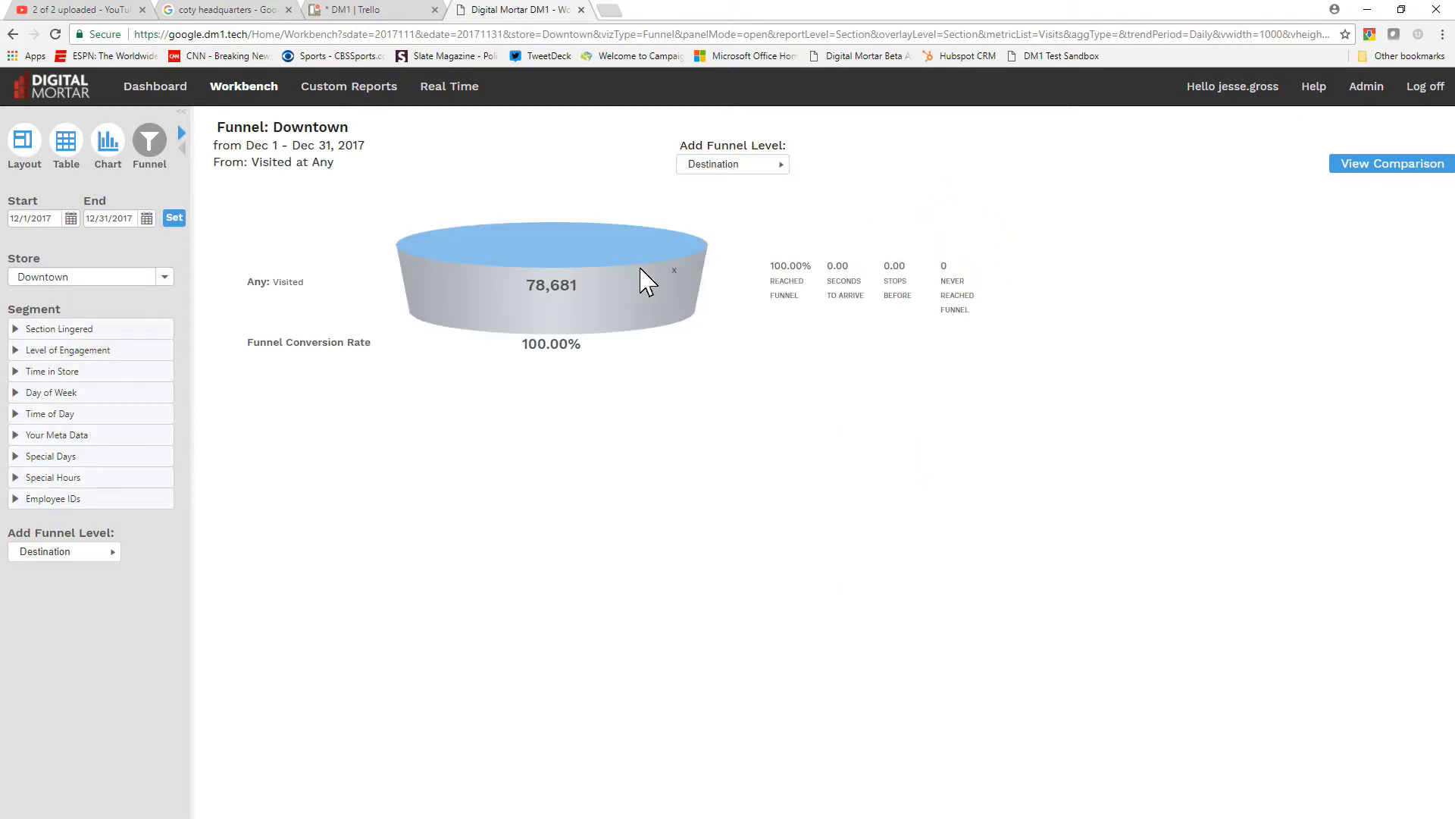
Add Womens Tops Visited and Womens Tops Lingered as the next two funnel levels
click(773, 163)
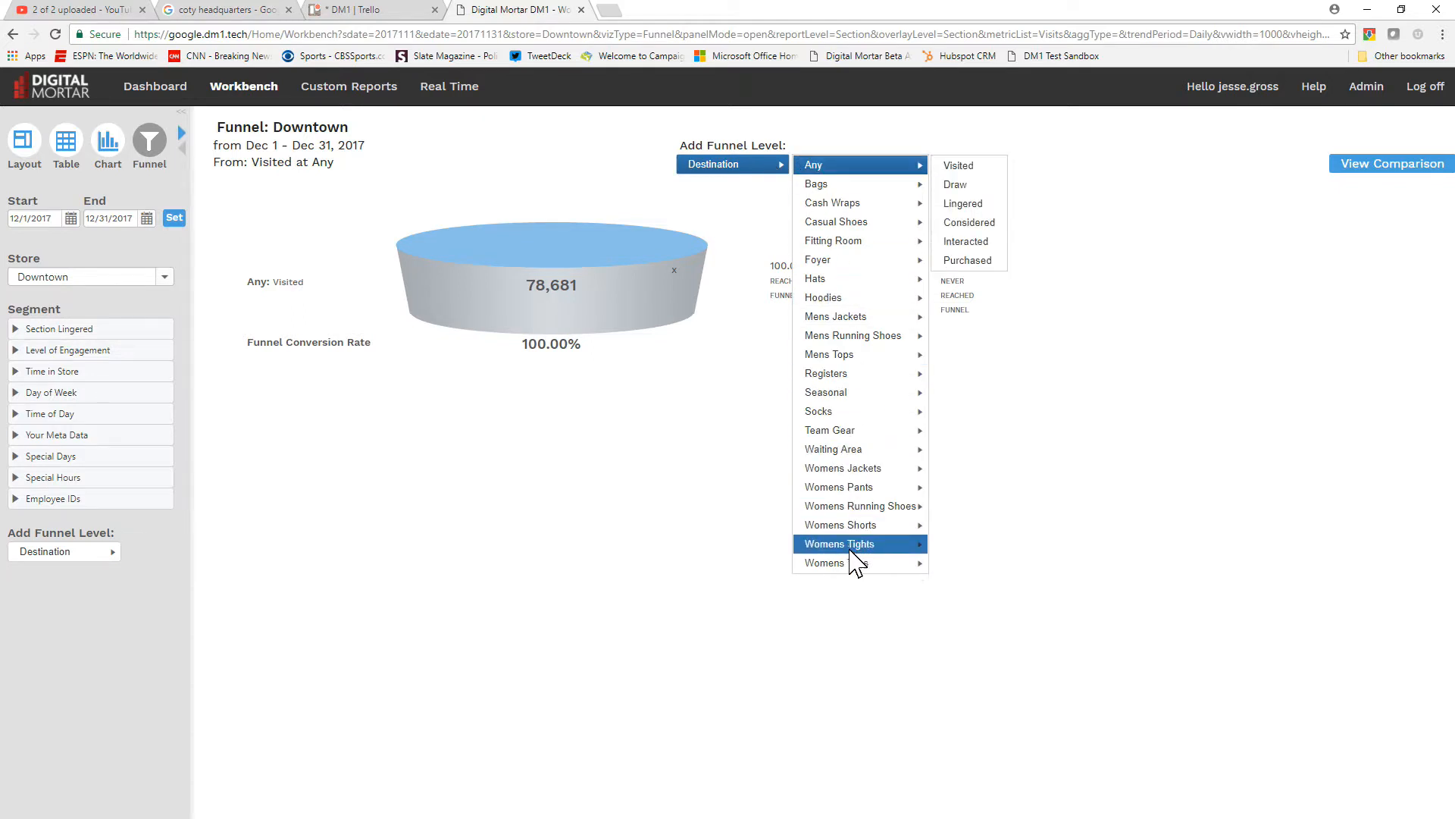
mouse_move(861, 564)
click(956, 564)
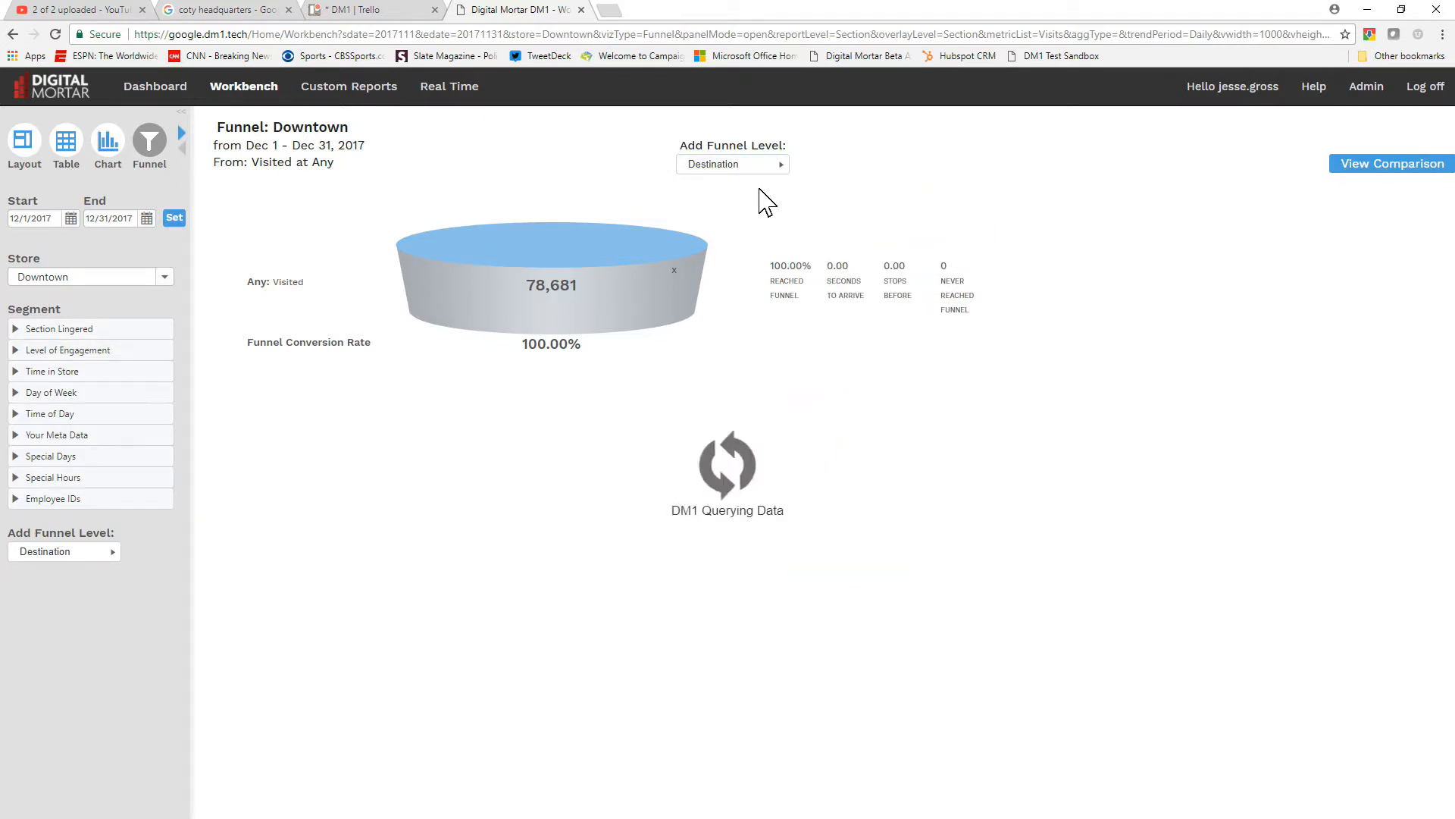
click(764, 166)
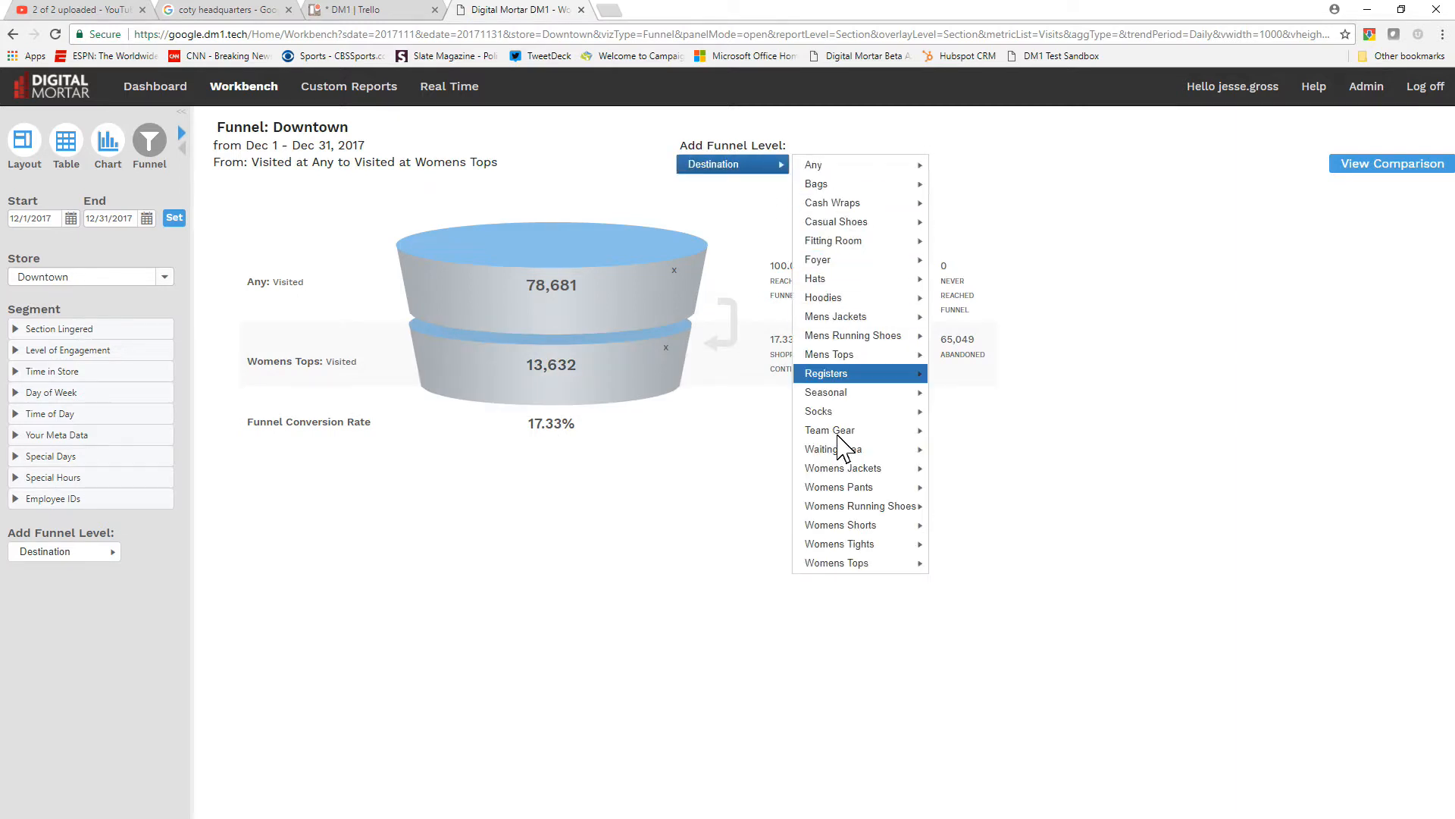
mouse_move(864, 564)
click(948, 601)
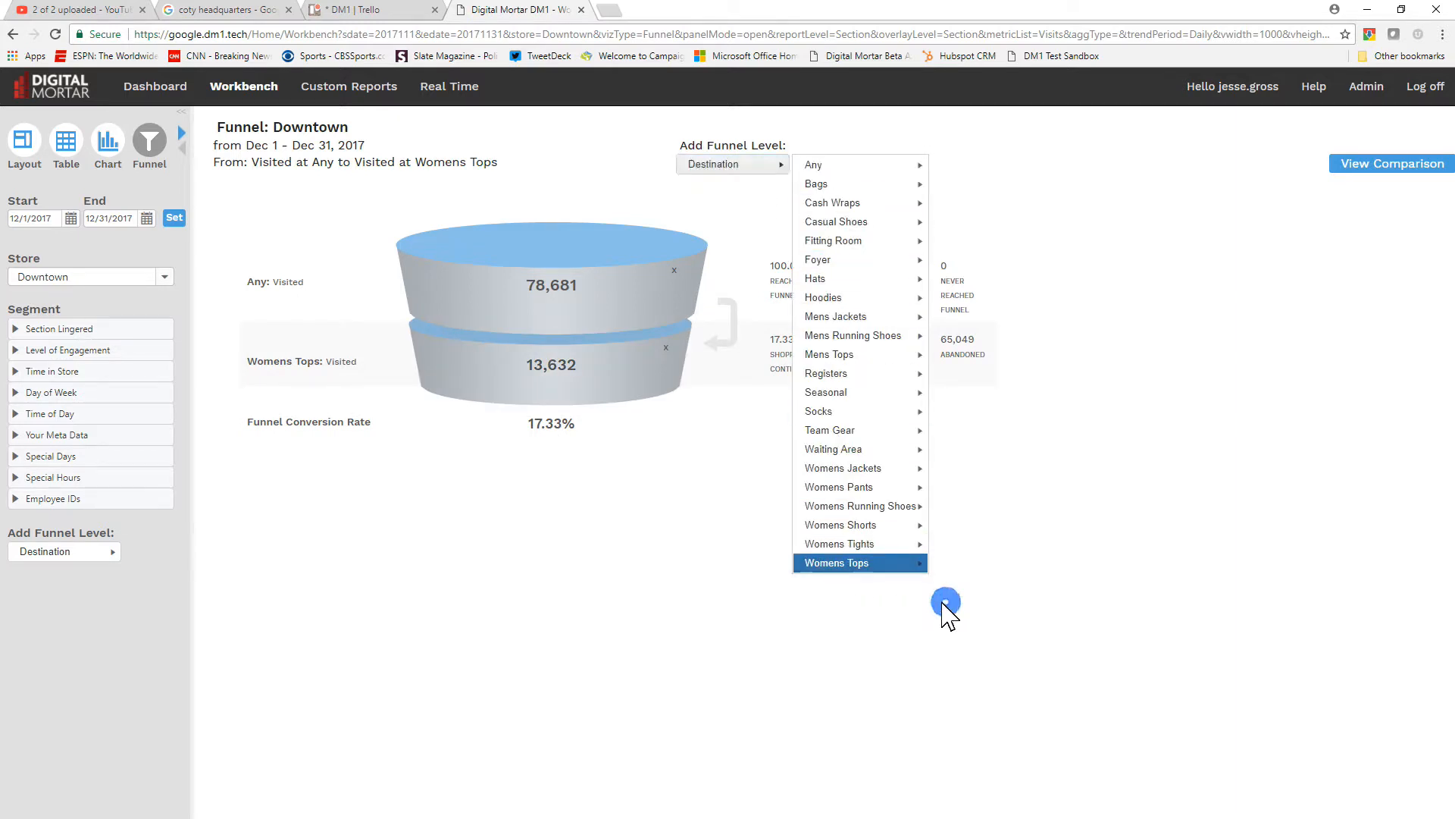
Add Fitting Room Visited and Fitting Room Purchased as the final two funnel levels
click(760, 166)
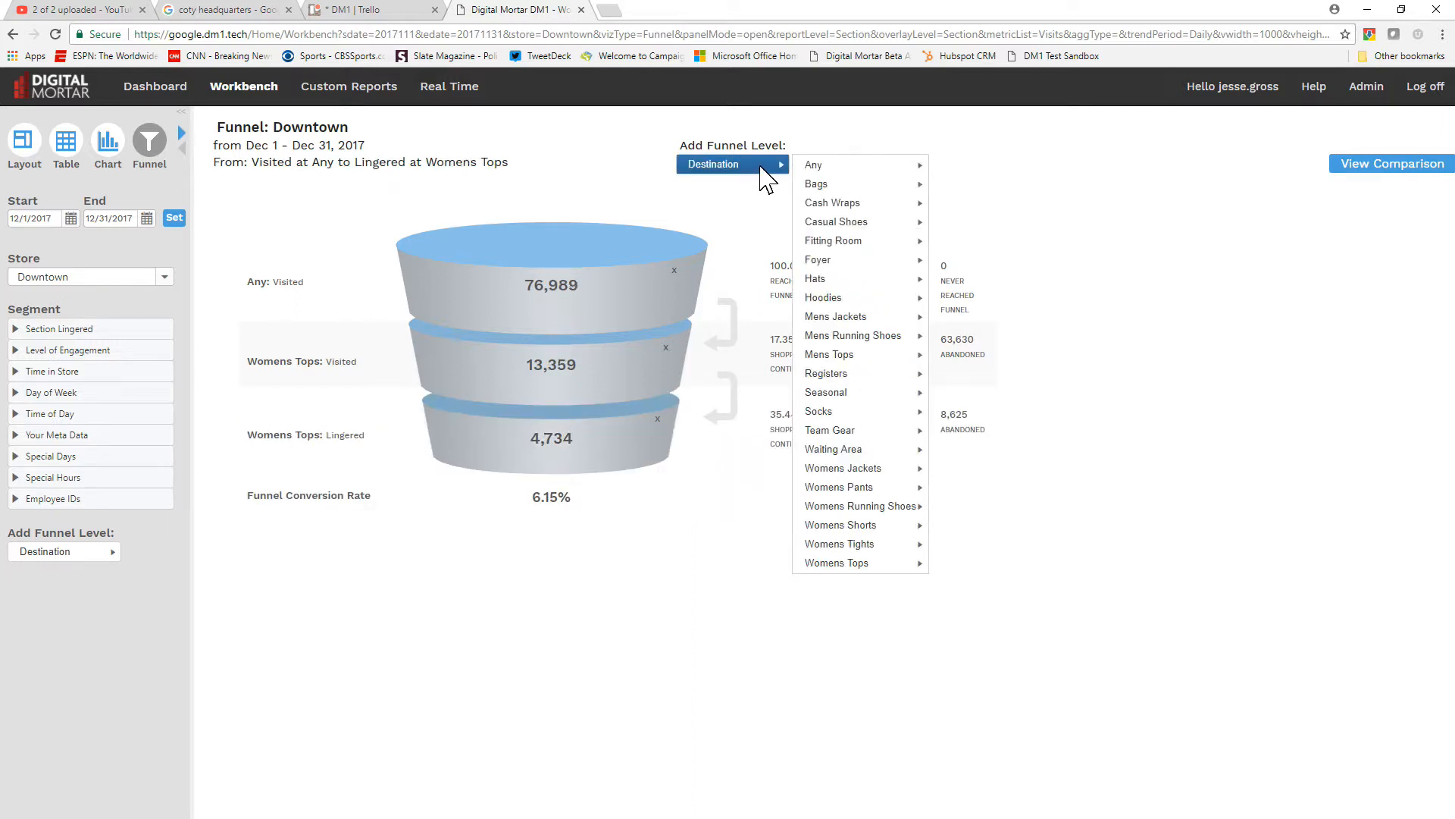
mouse_move(871, 241)
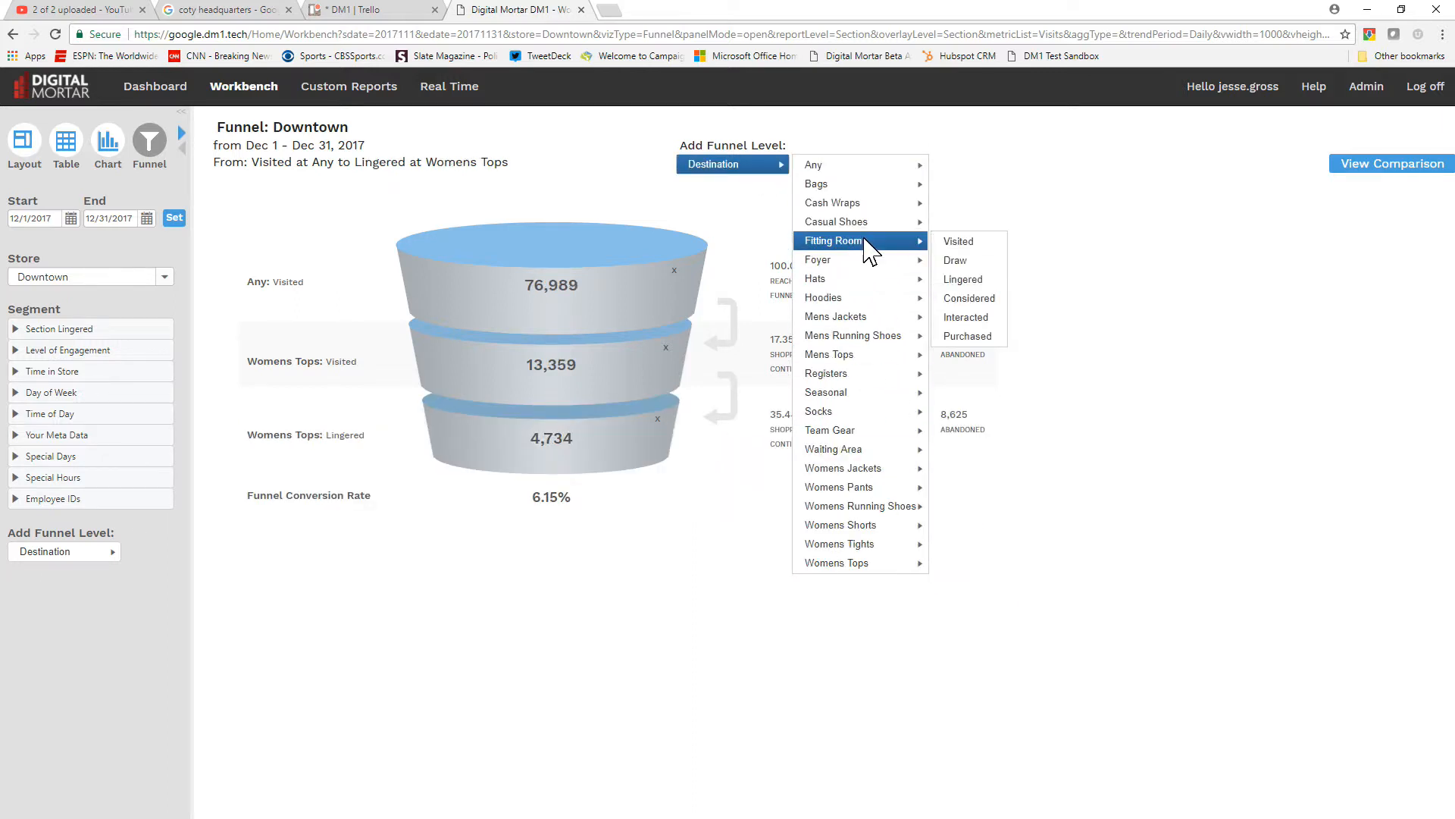
click(966, 241)
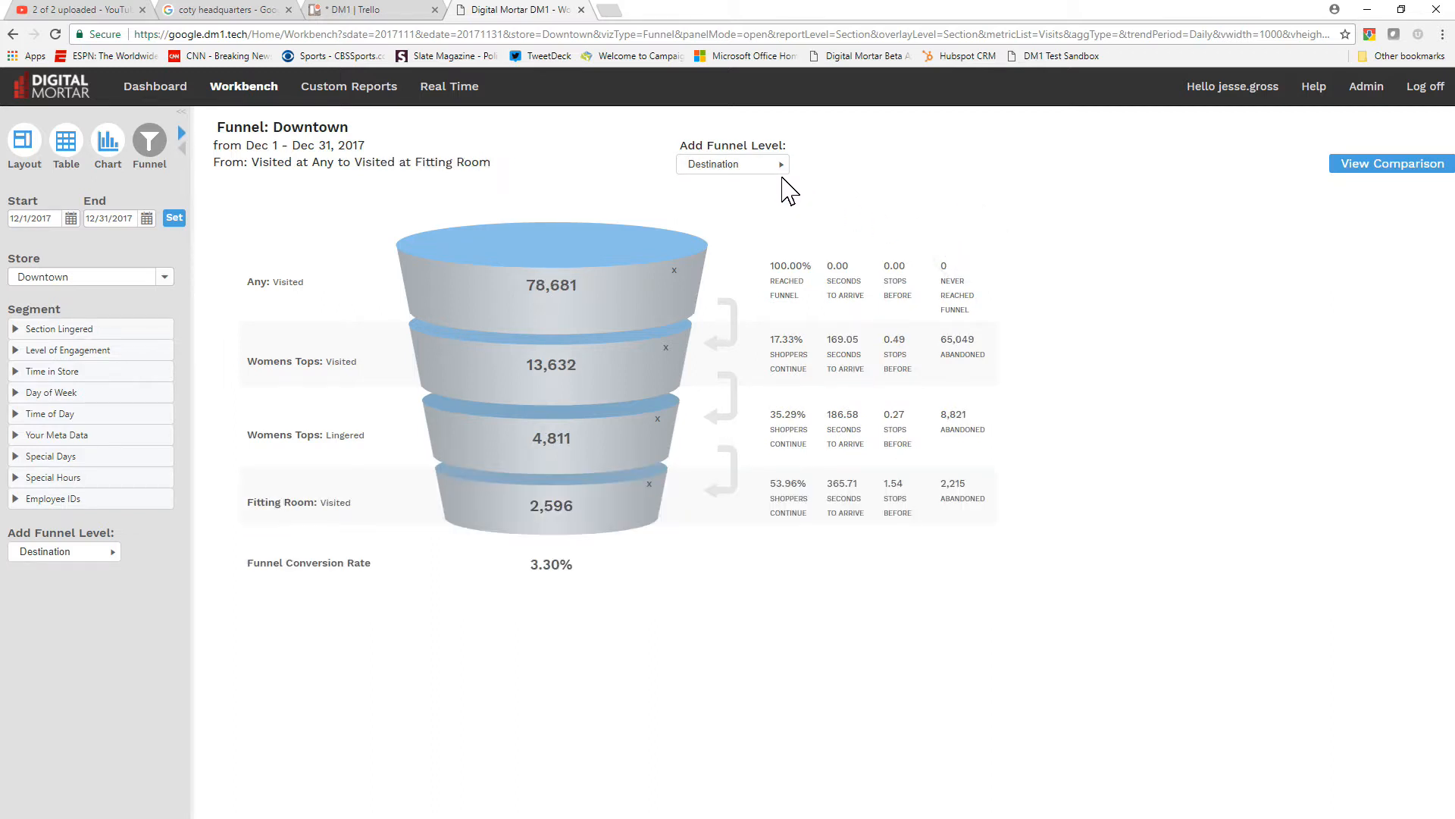
click(780, 165)
mouse_move(870, 241)
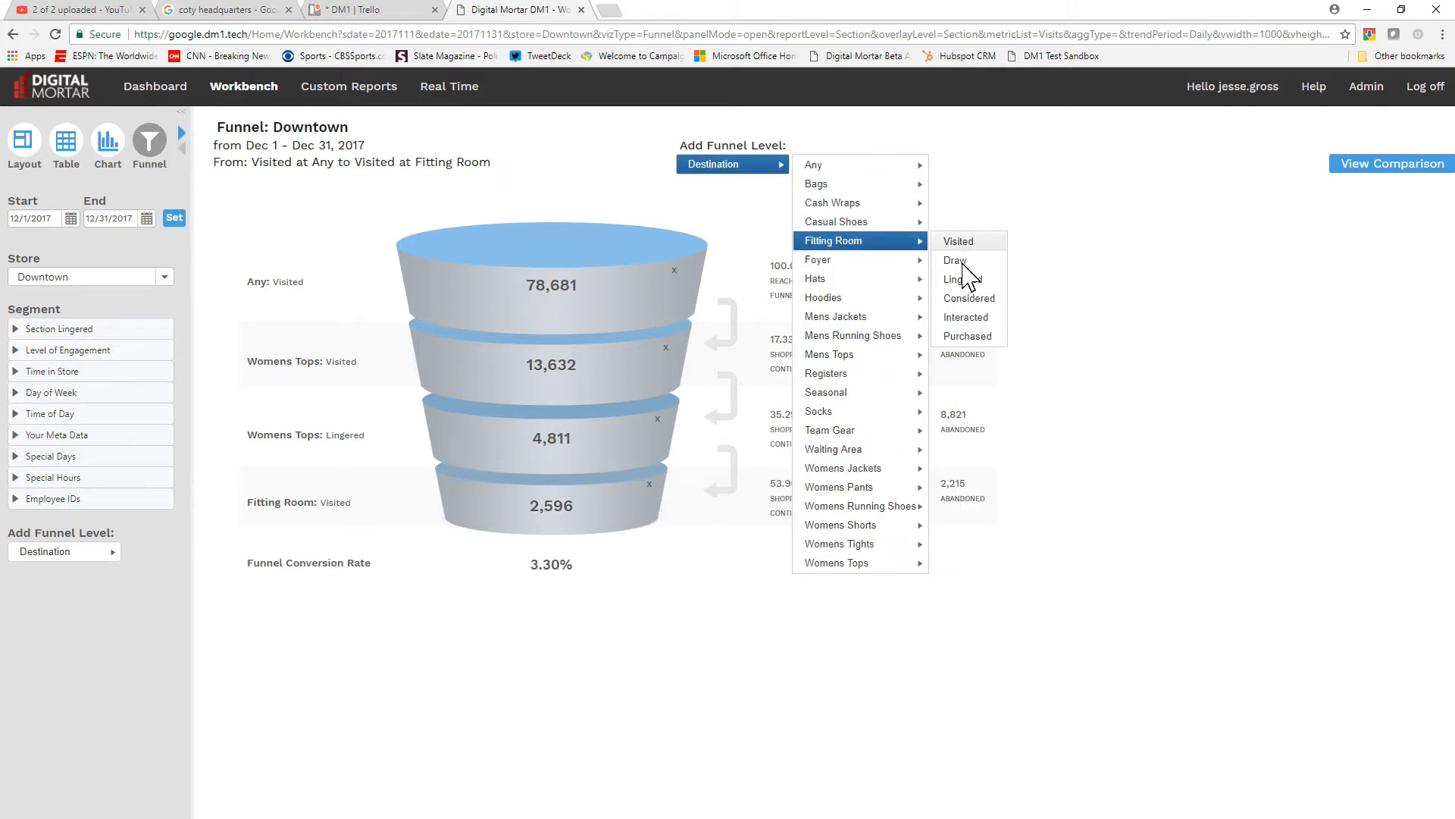
click(966, 335)
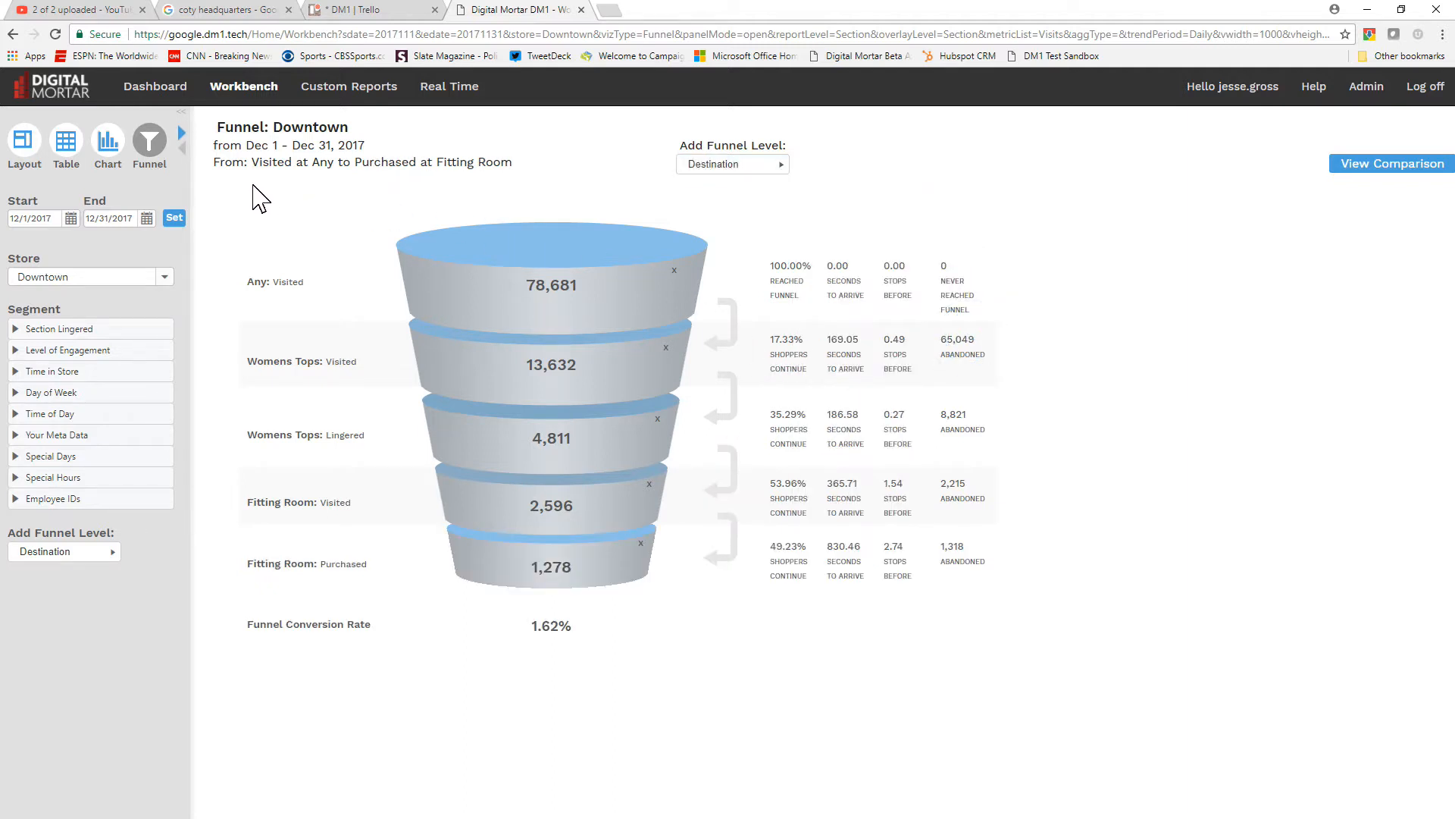
Show the report as a DayMap and set its metric to Avg Time Spent (sec)
click(182, 134)
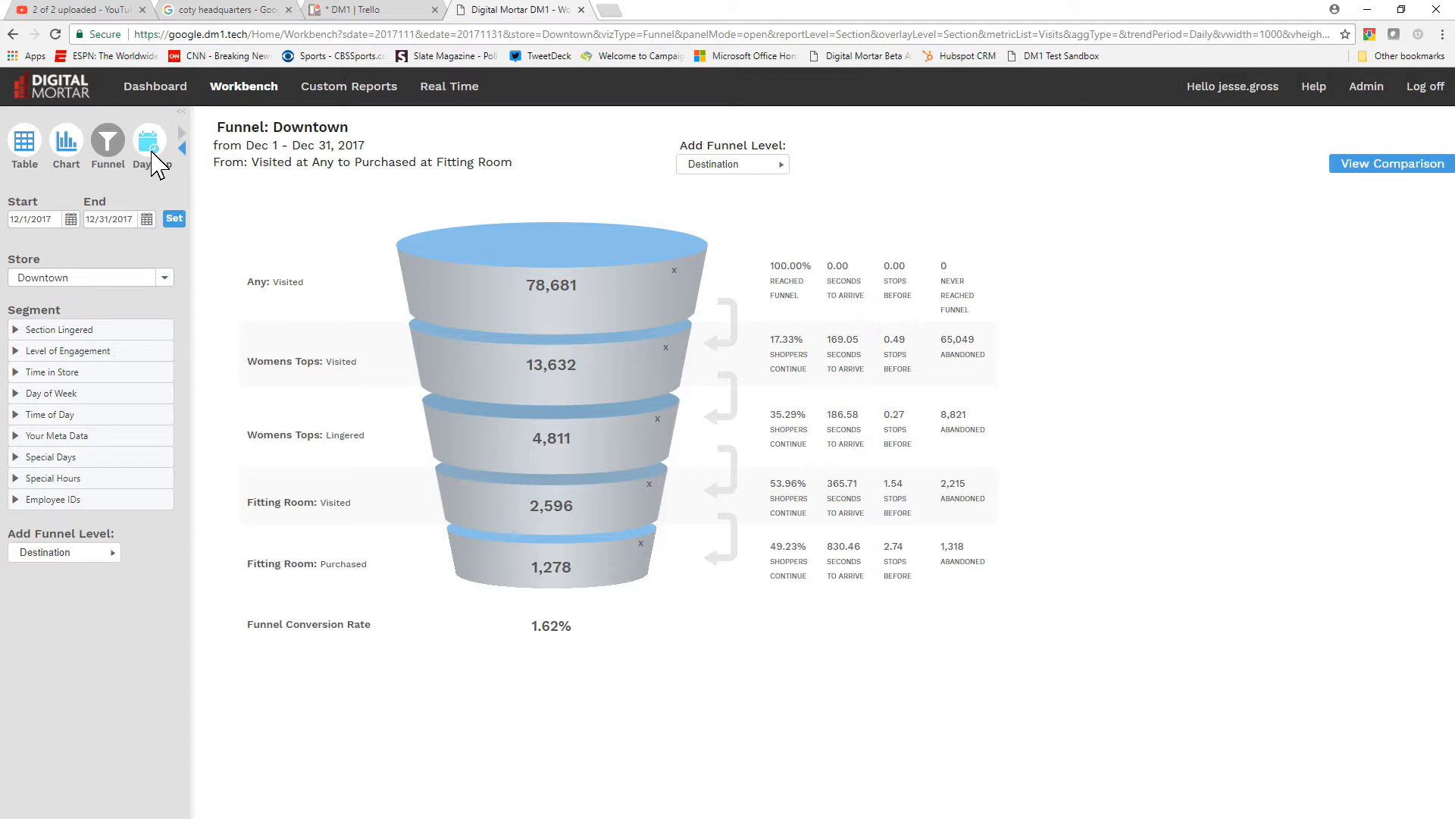
click(151, 148)
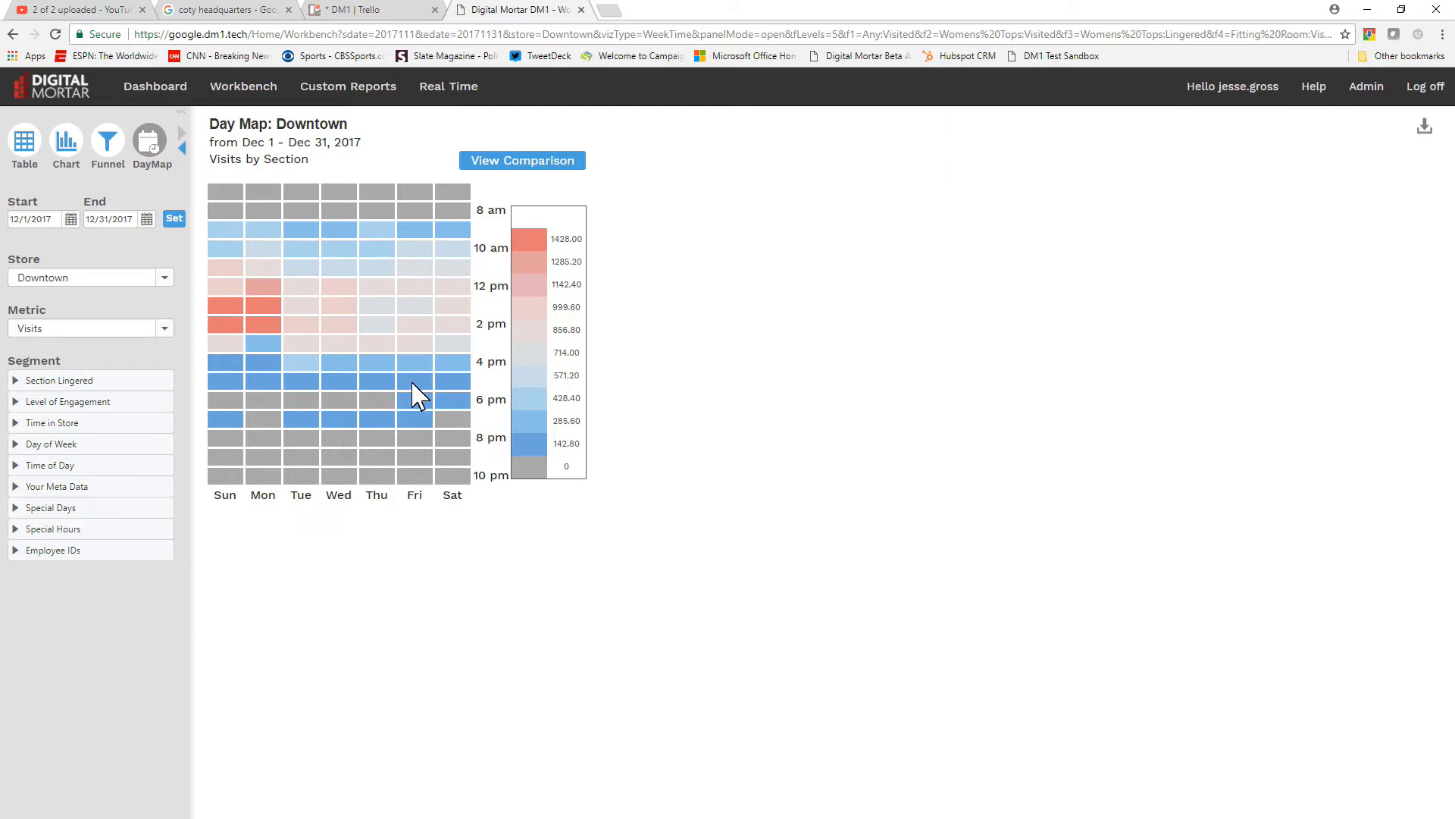
click(169, 328)
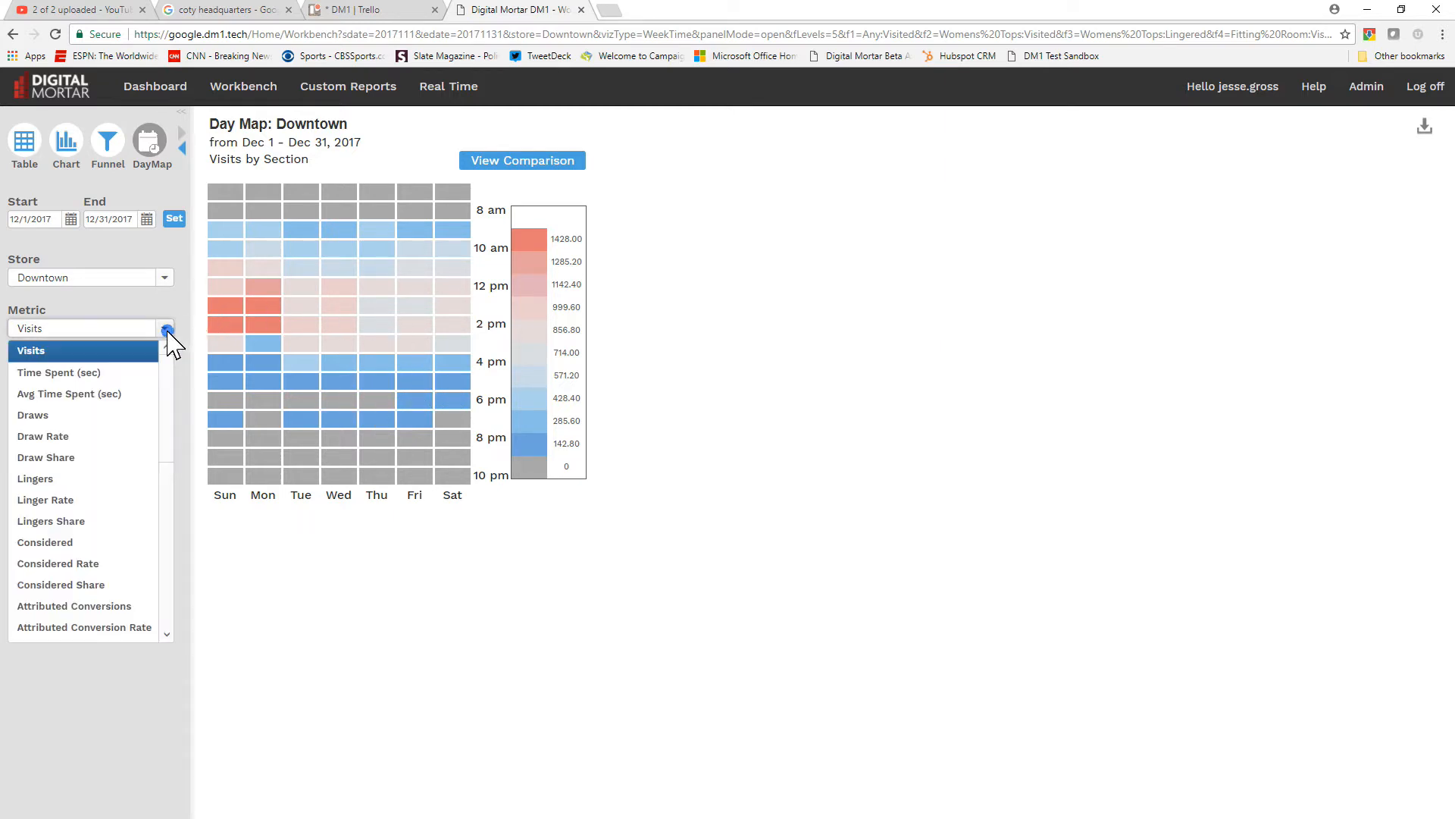
click(118, 398)
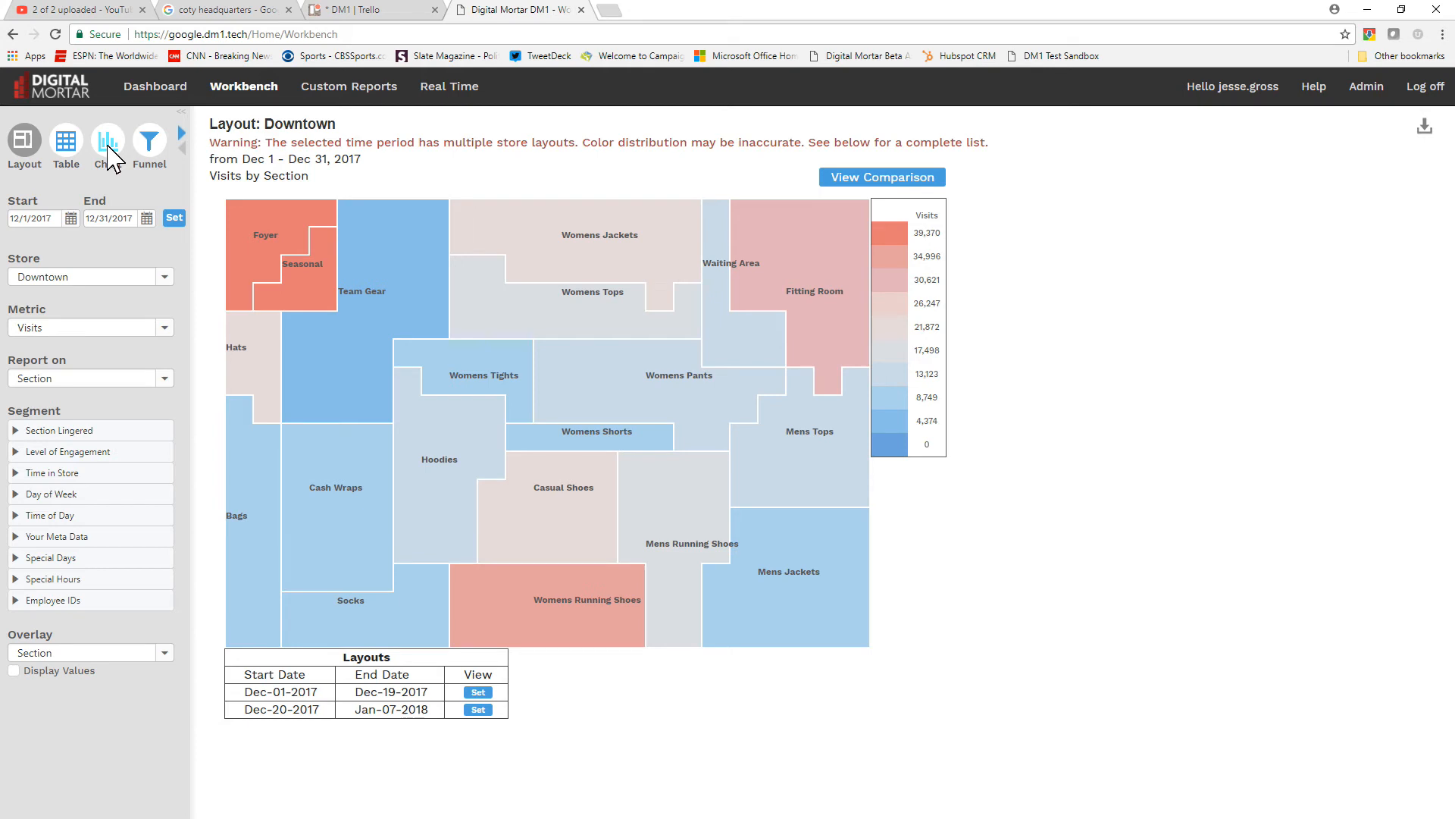
Reveal the DayMap option among the Workbench report types
click(181, 133)
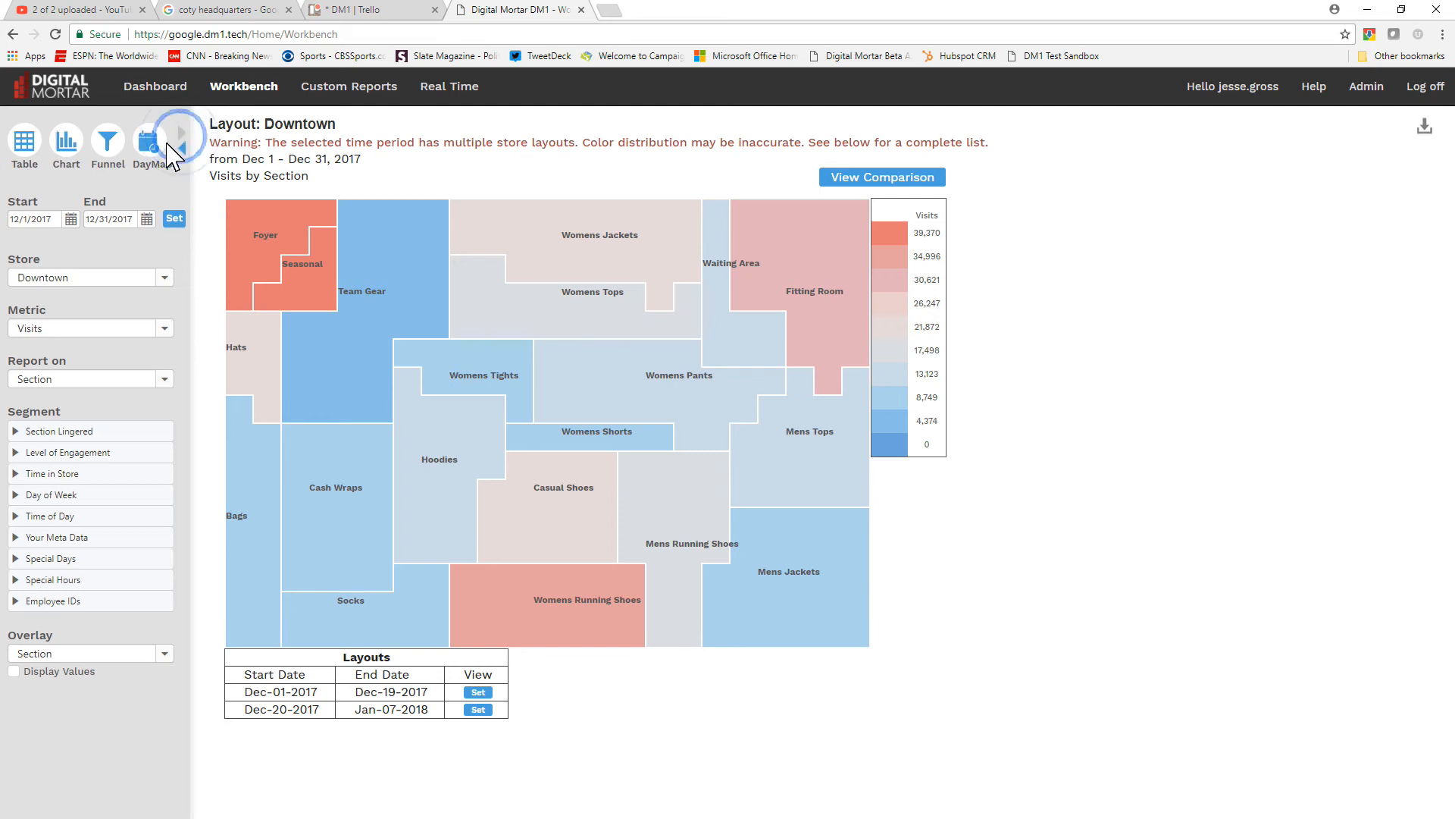